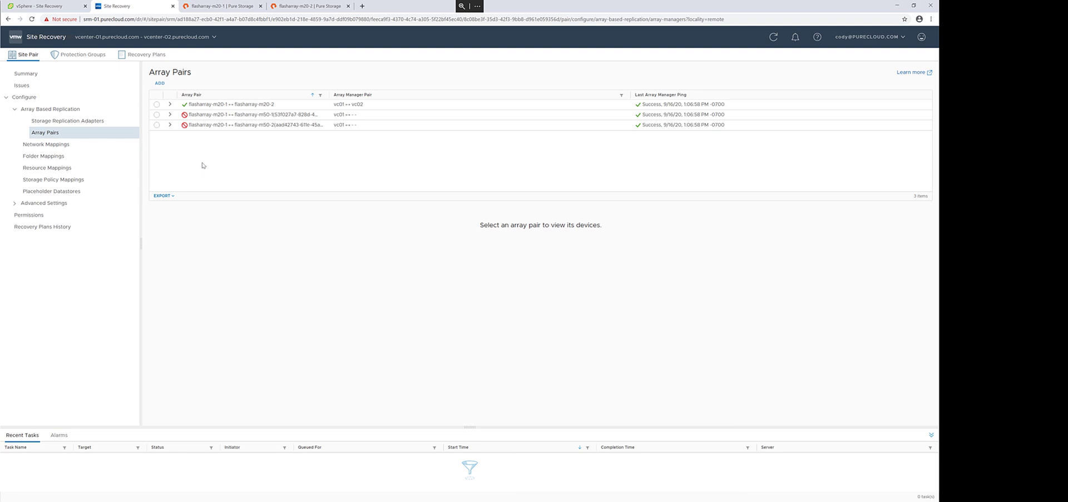
# Switch to the Pure Storage page of flasharray-m20-1 and create a pod named SRMActiveDR-PodA
pyautogui.click(217, 7)
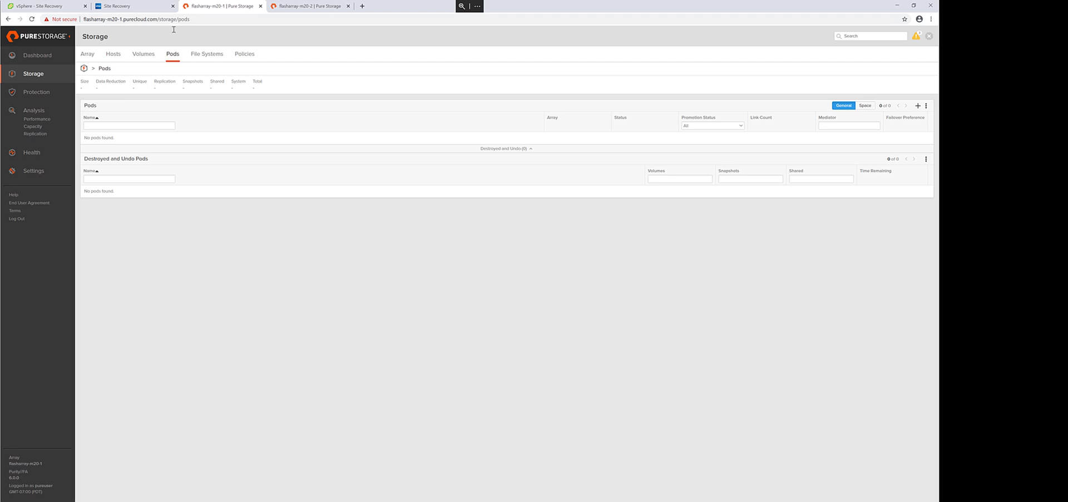
pyautogui.click(918, 107)
pyautogui.click(464, 65)
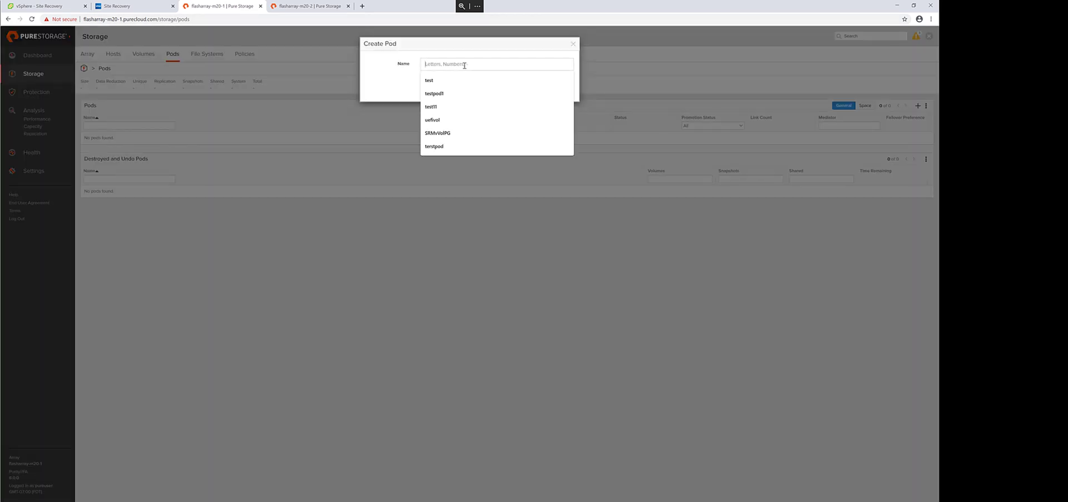
pyautogui.write('SRMA')
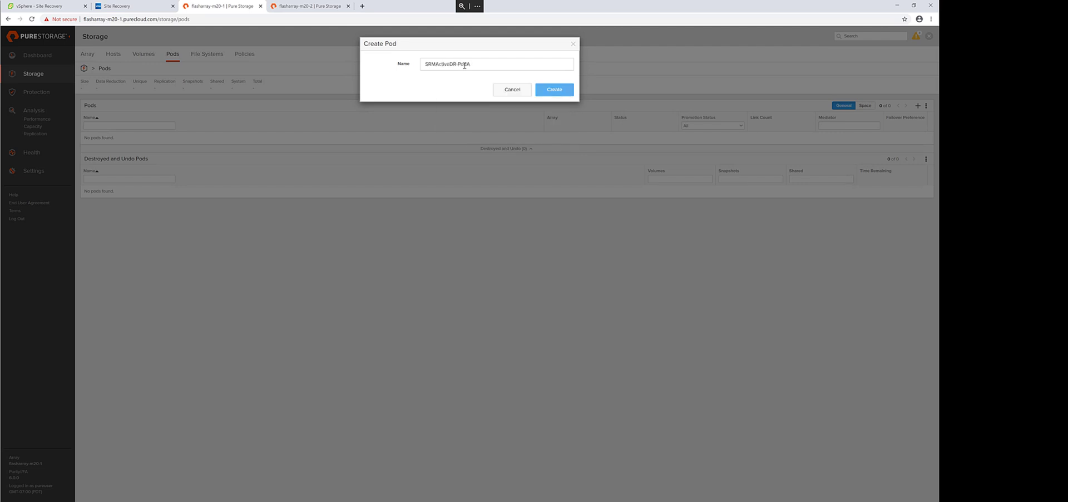
pyautogui.write('ctiveDR-PodA')
pyautogui.moveTo(466, 65); pyautogui.dragTo(382, 67)
pyautogui.click(474, 63)
pyautogui.click(560, 92)
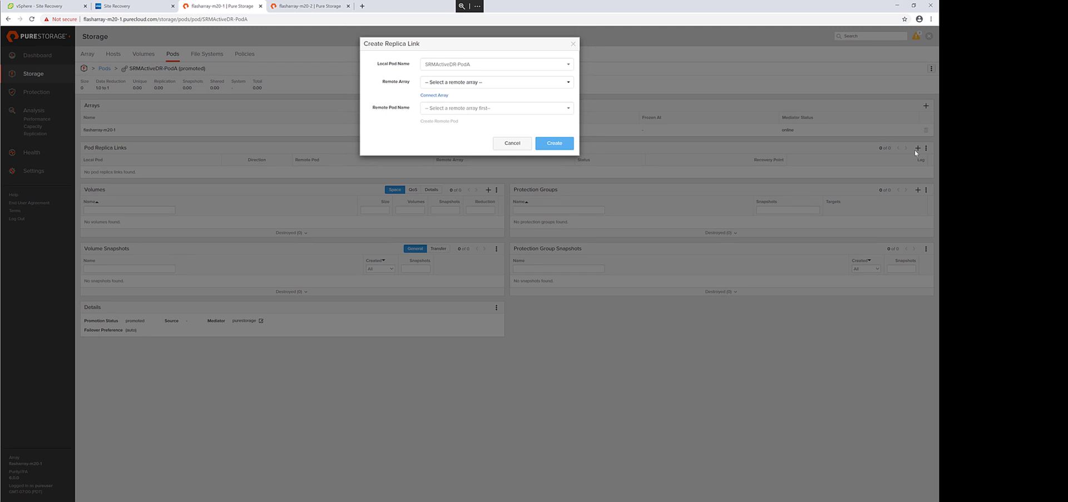
# Create a replica link from SRMActiveDR-PodA to a new remote pod SRMActiveDR-PodB on flasharray-m20-2, and open that remote pod
pyautogui.click(454, 83)
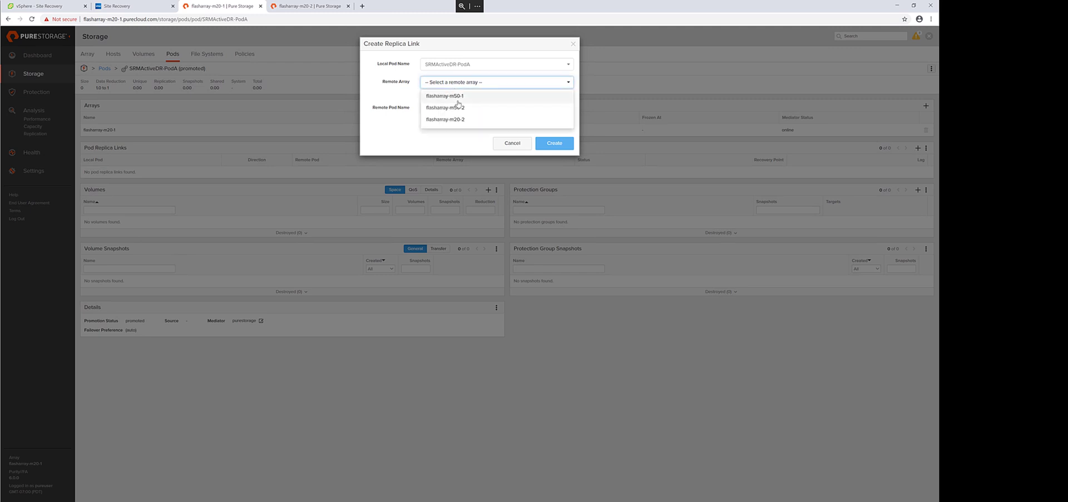
pyautogui.click(458, 120)
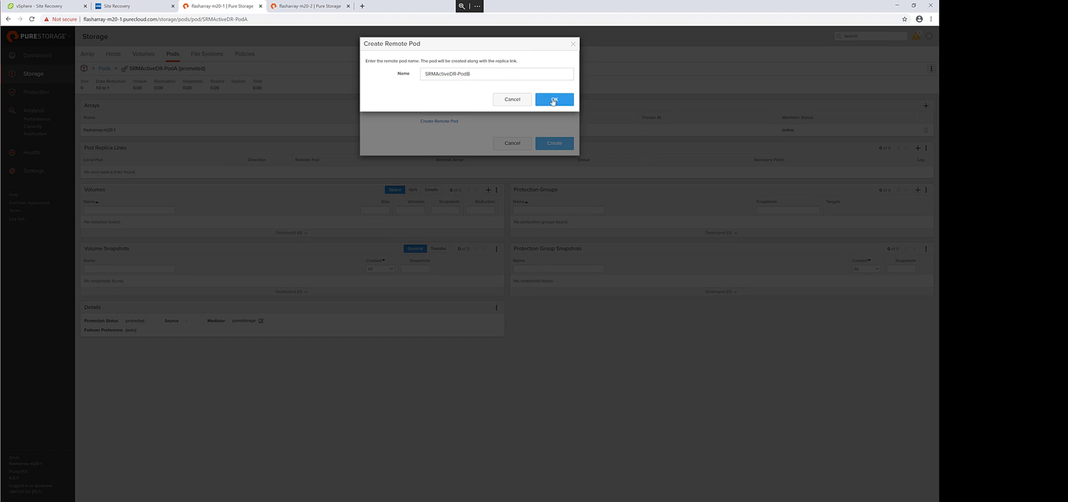
pyautogui.click(553, 100)
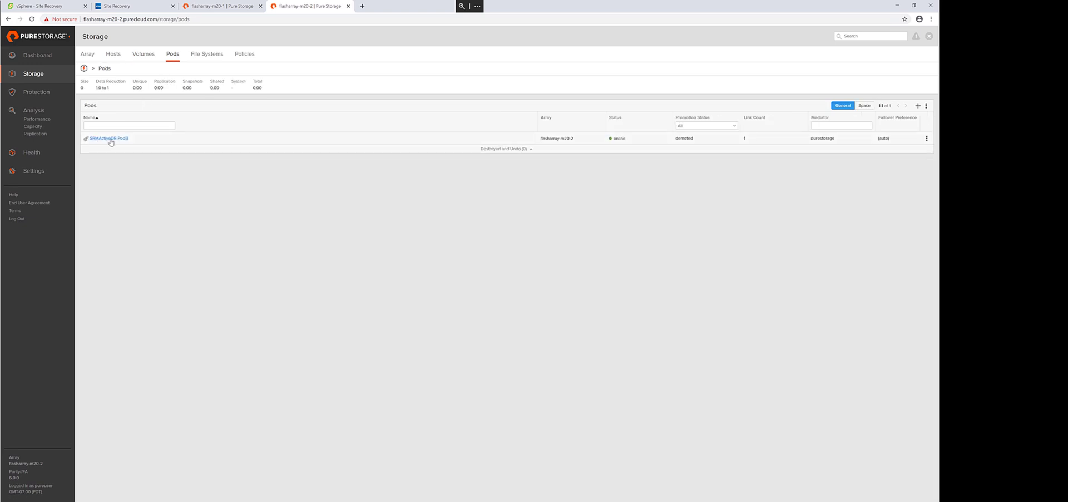
pyautogui.click(110, 138)
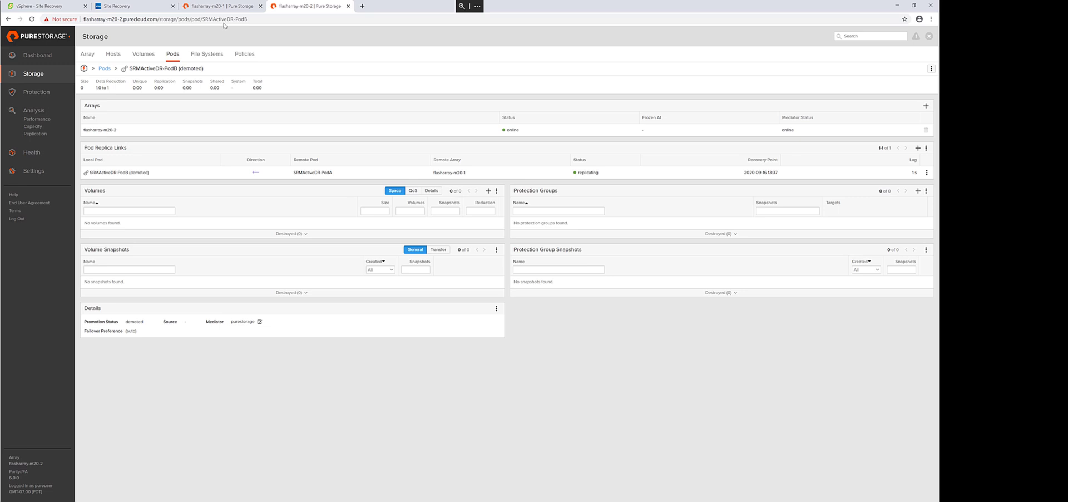
# Switch to Site Recovery and discover new array pairs for the vc01 and vc02 array manager pair
pyautogui.click(136, 7)
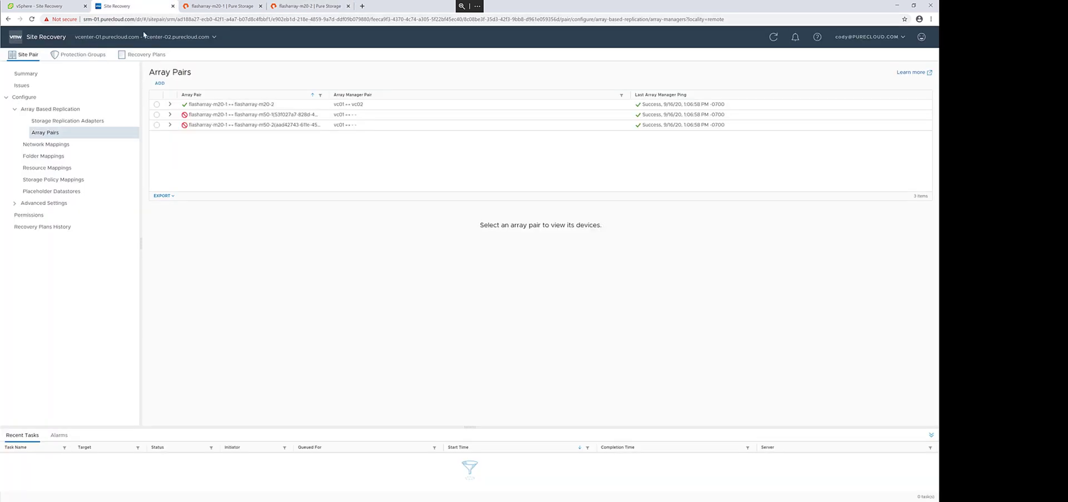
pyautogui.click(156, 104)
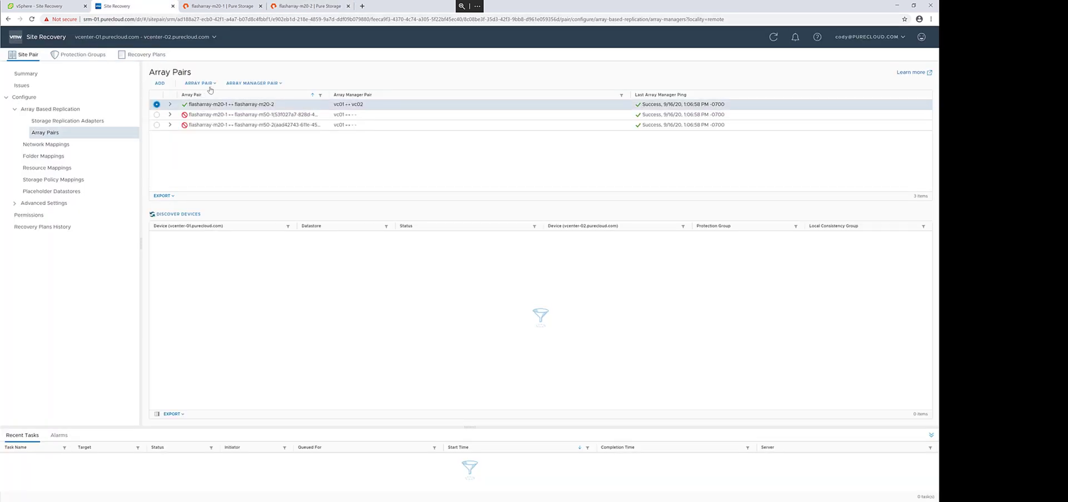
pyautogui.click(216, 83)
pyautogui.click(253, 82)
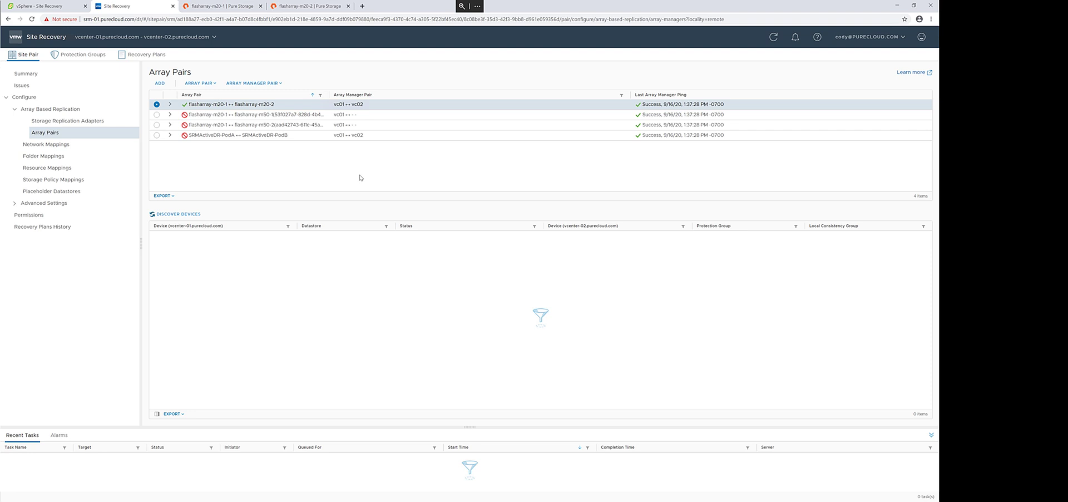
# Enable the array pair SRMActiveDR-PodA and SRMActiveDR-PodB
pyautogui.click(157, 135)
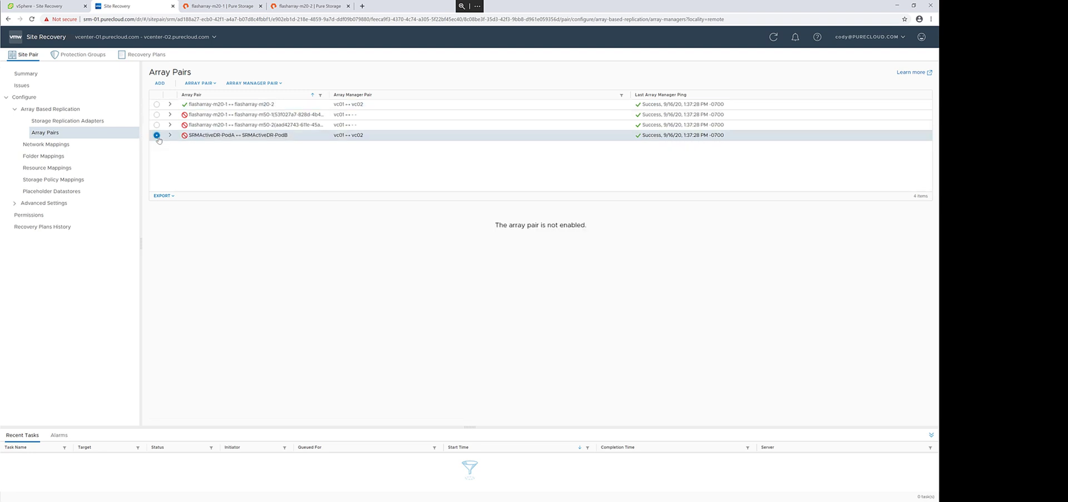
pyautogui.click(199, 83)
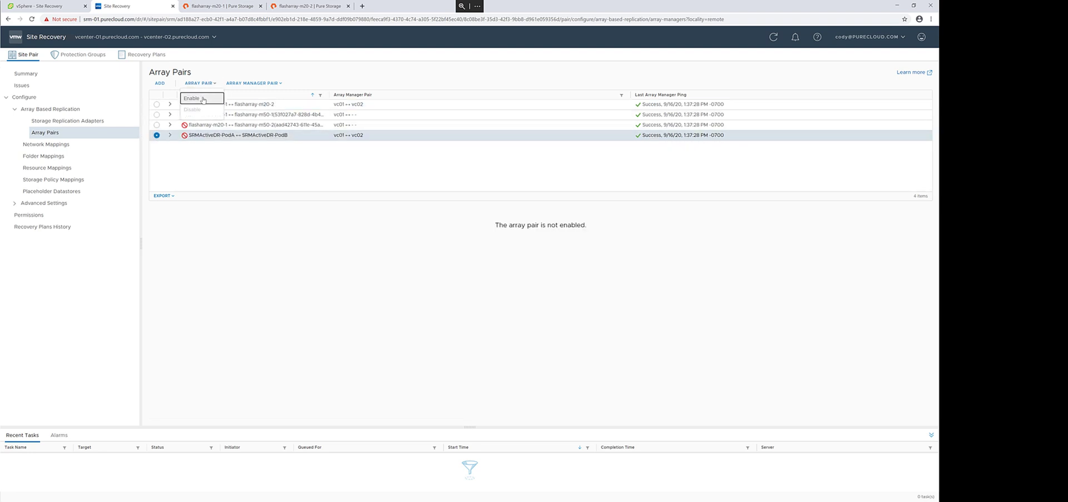
pyautogui.click(202, 99)
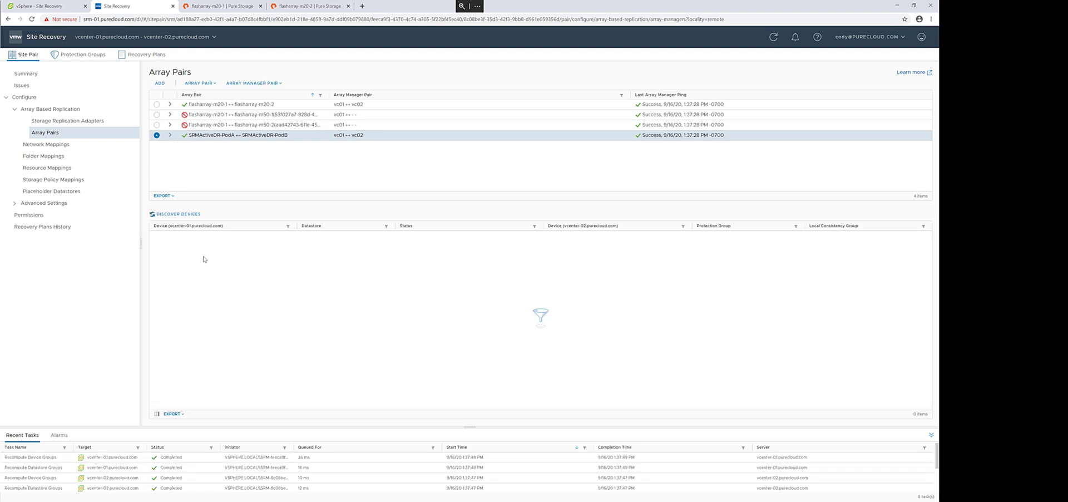
# Switch to the vSphere Client and add a Pure Storage host group for the MountainView cluster on flasharray-m20-1 using Fibre Channel
pyautogui.click(61, 8)
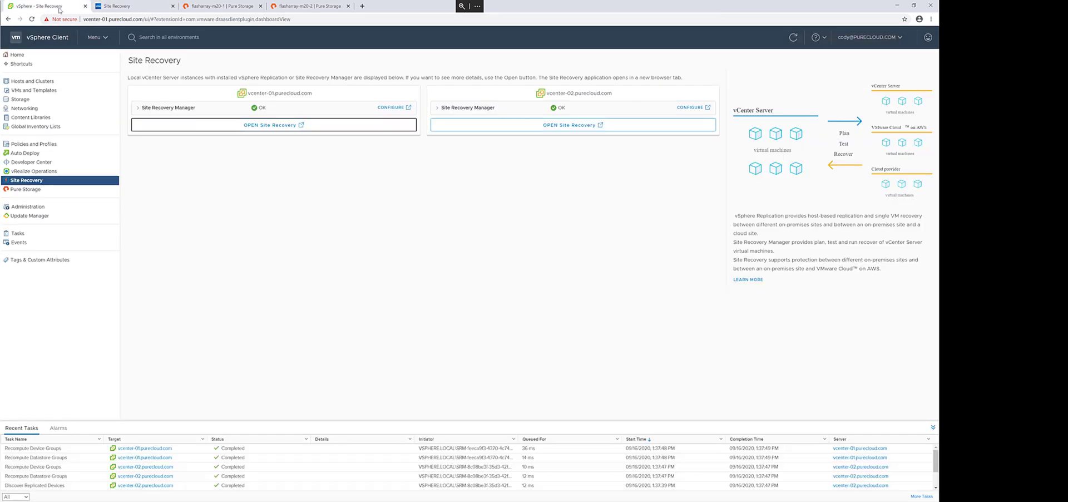
pyautogui.click(34, 81)
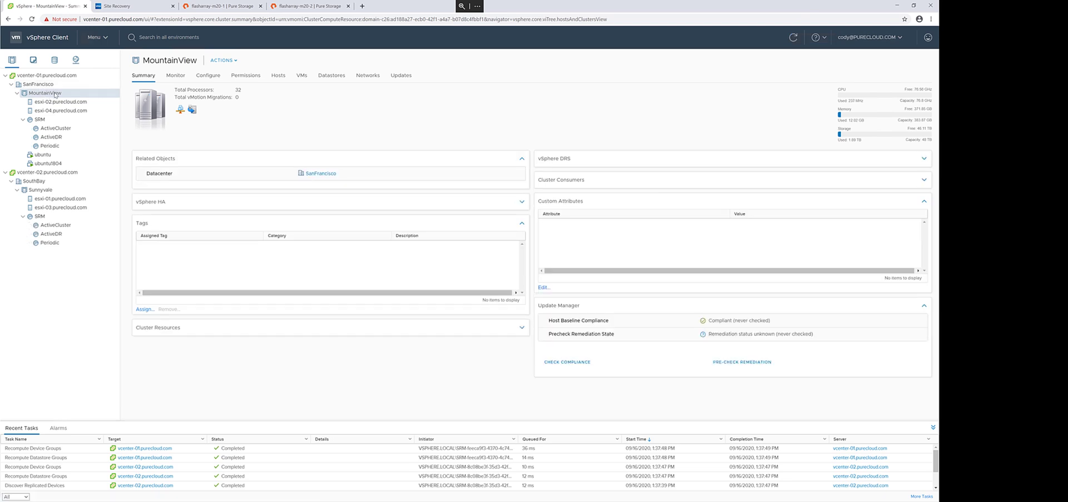
pyautogui.rightClick(55, 94)
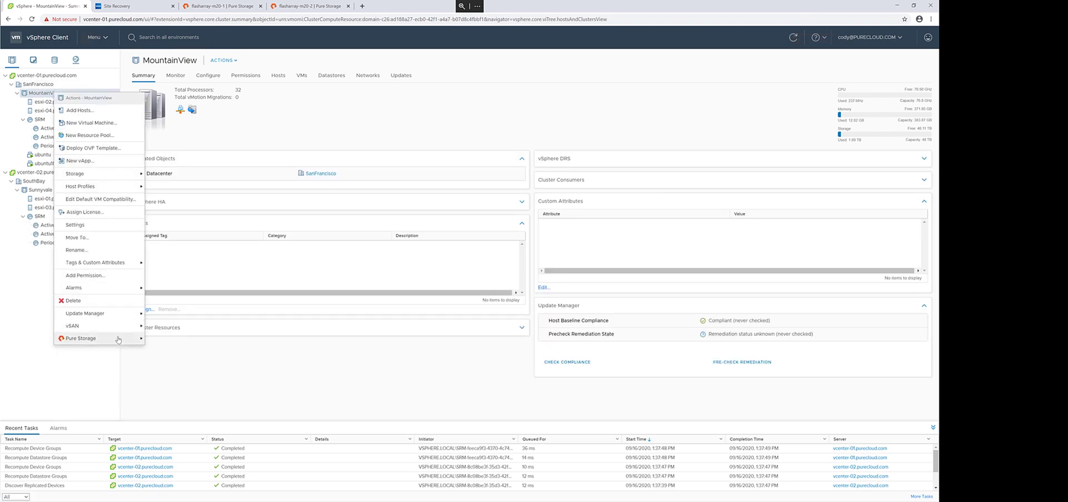
pyautogui.moveTo(118, 339)
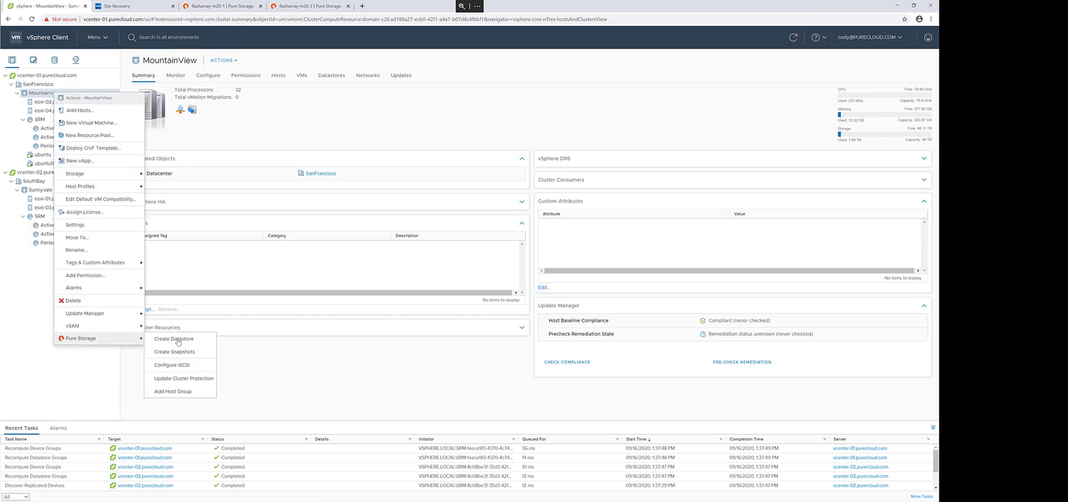
pyautogui.click(194, 392)
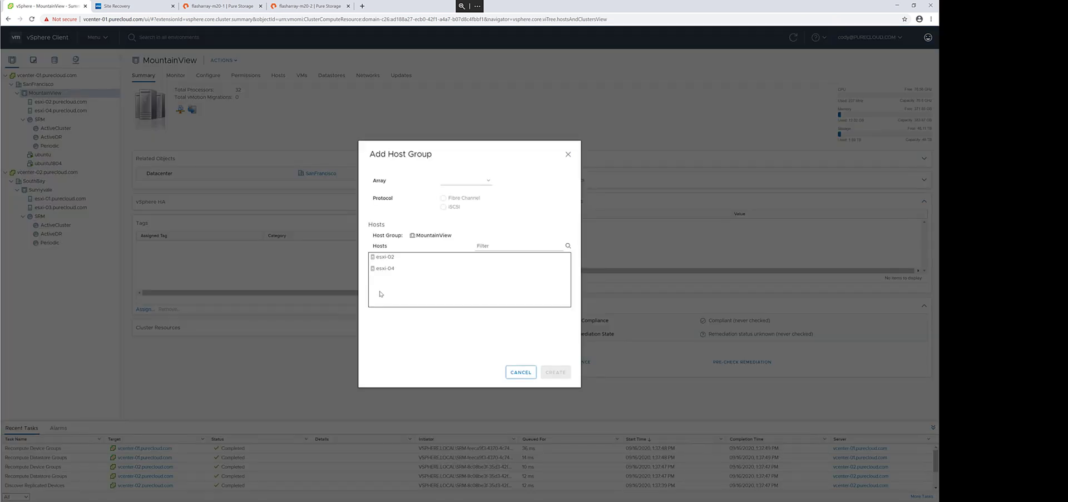
pyautogui.click(476, 182)
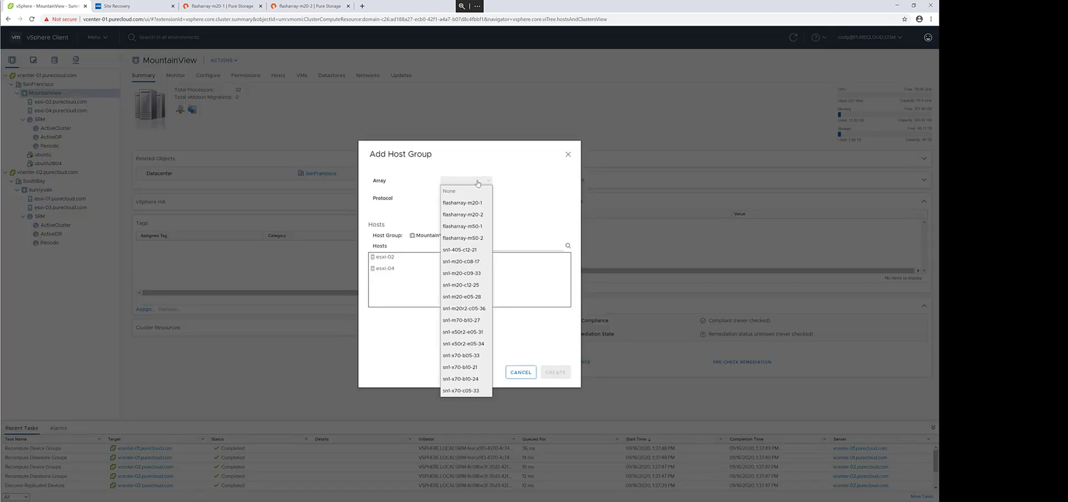
pyautogui.click(472, 203)
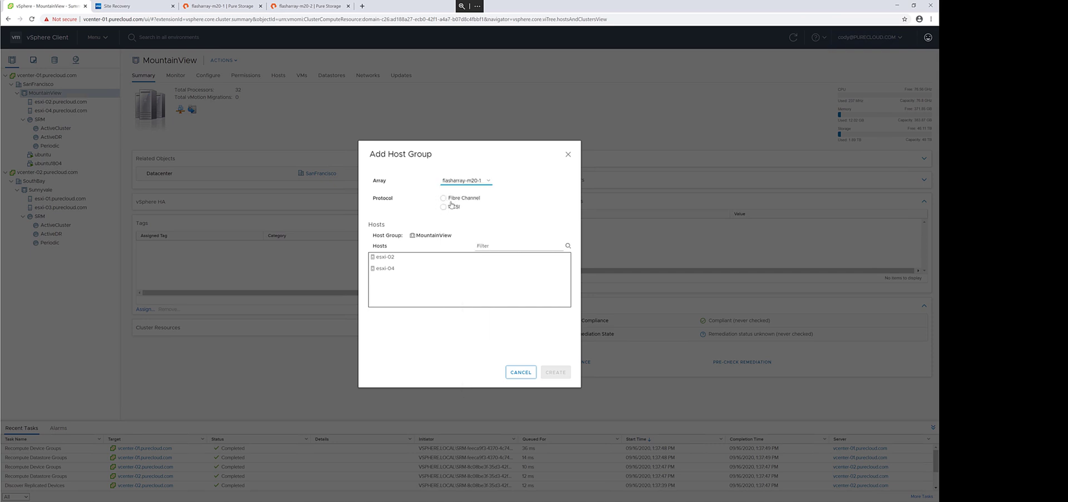
pyautogui.click(443, 199)
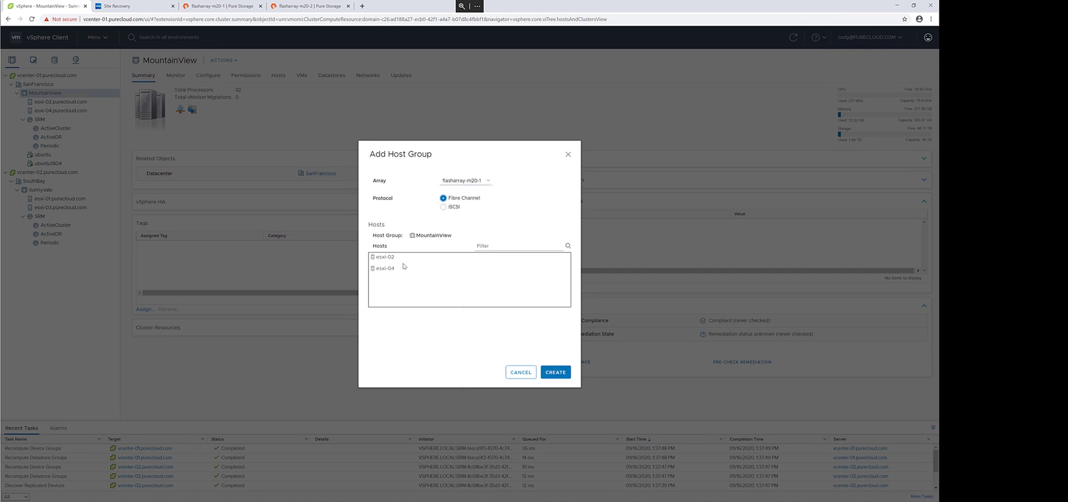
pyautogui.click(542, 372)
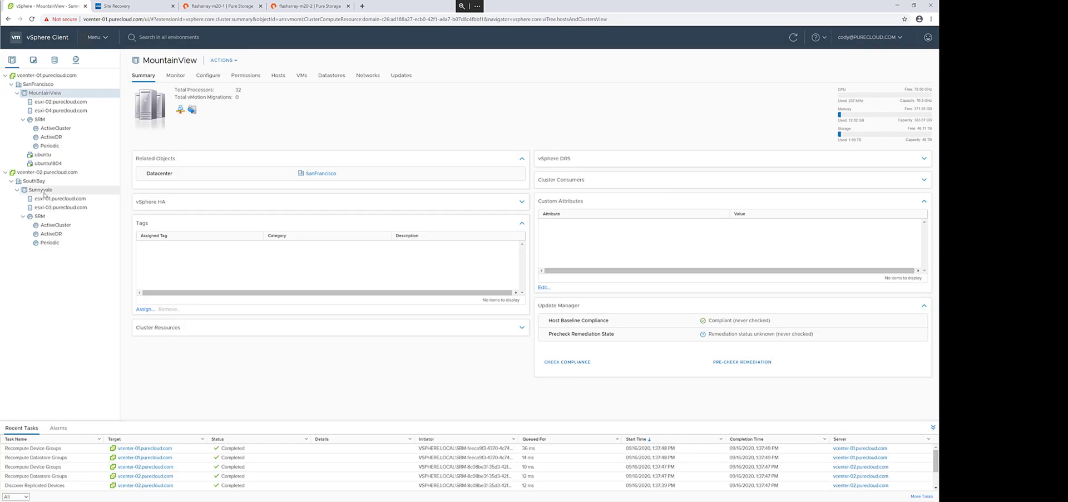
# Add a Pure Storage host group for the Sunnyvale cluster on flasharray-m20-2 using Fibre Channel
pyautogui.rightClick(46, 190)
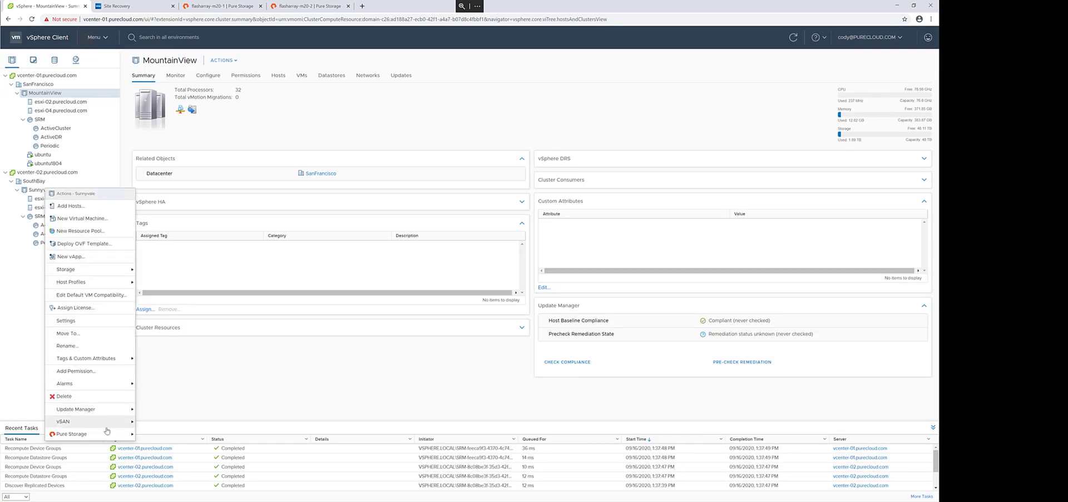
pyautogui.moveTo(110, 436)
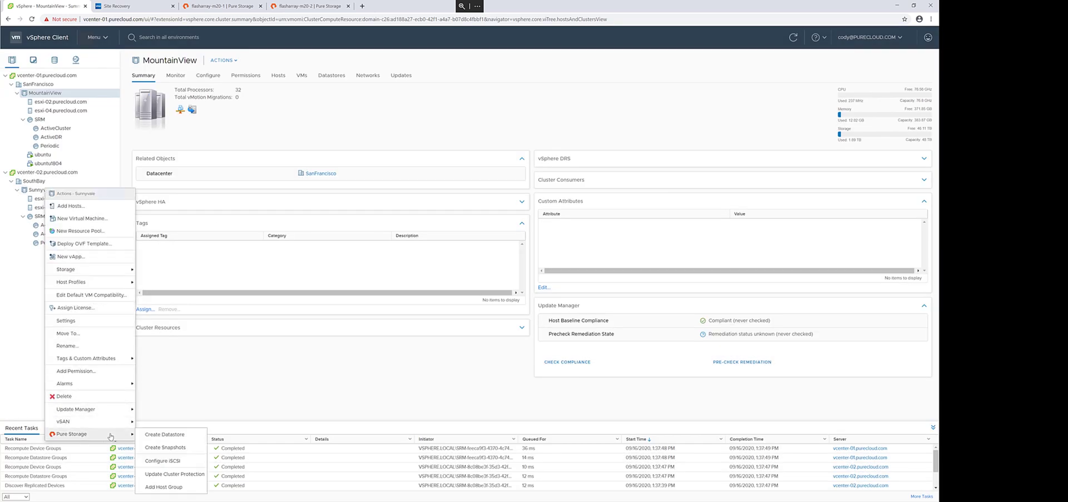
pyautogui.click(189, 491)
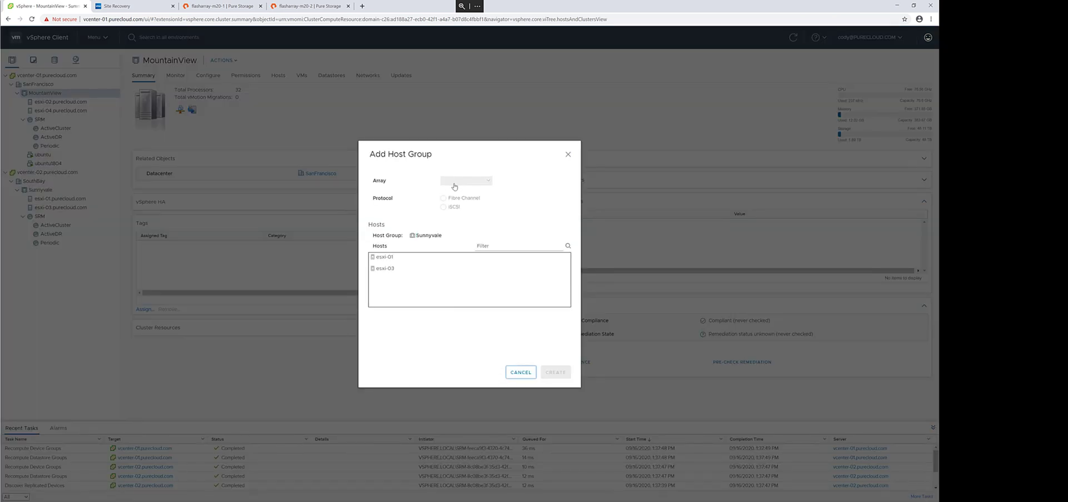
pyautogui.click(461, 181)
pyautogui.click(461, 214)
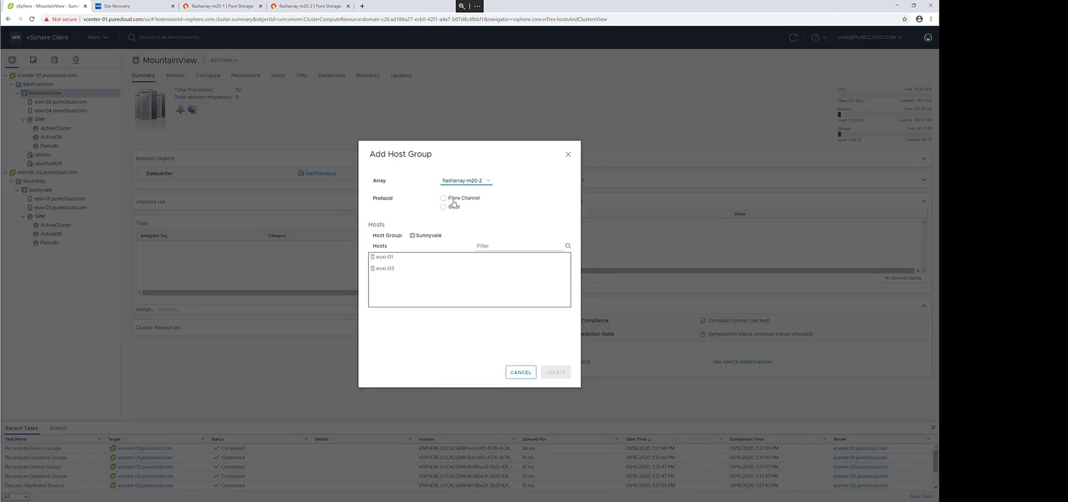
pyautogui.click(453, 200)
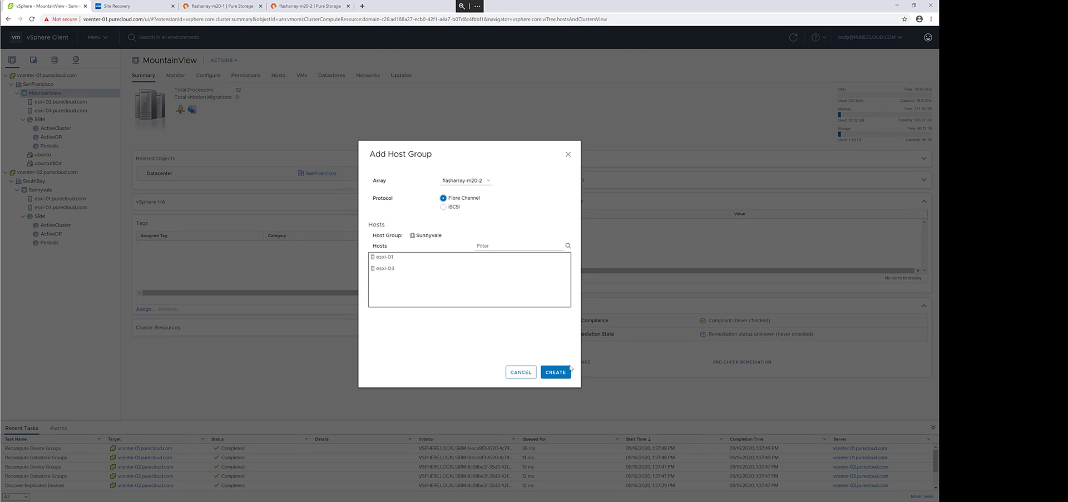
pyautogui.click(555, 373)
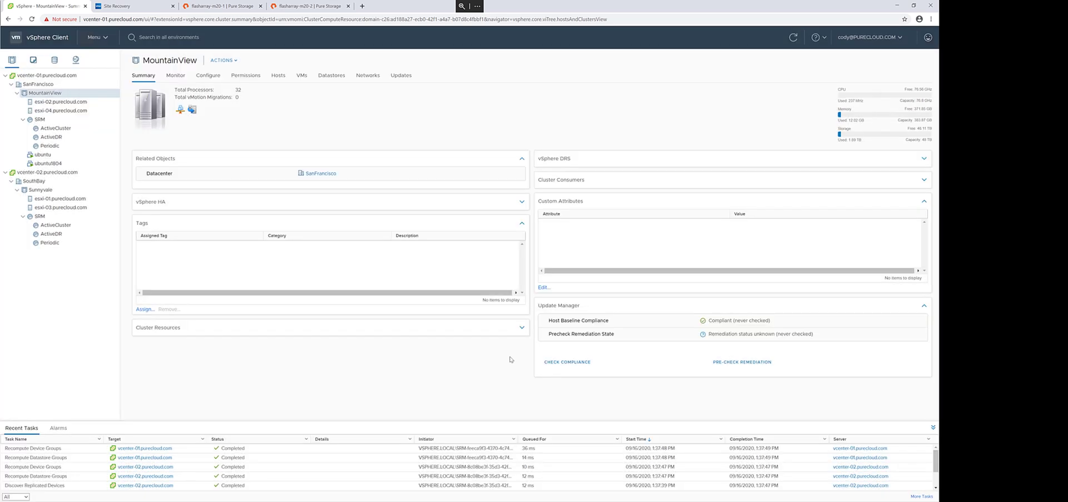
# Start creating a Pure Storage datastore on the MountainView cluster, accepting the default type and VMFS 6 as the version
pyautogui.rightClick(50, 95)
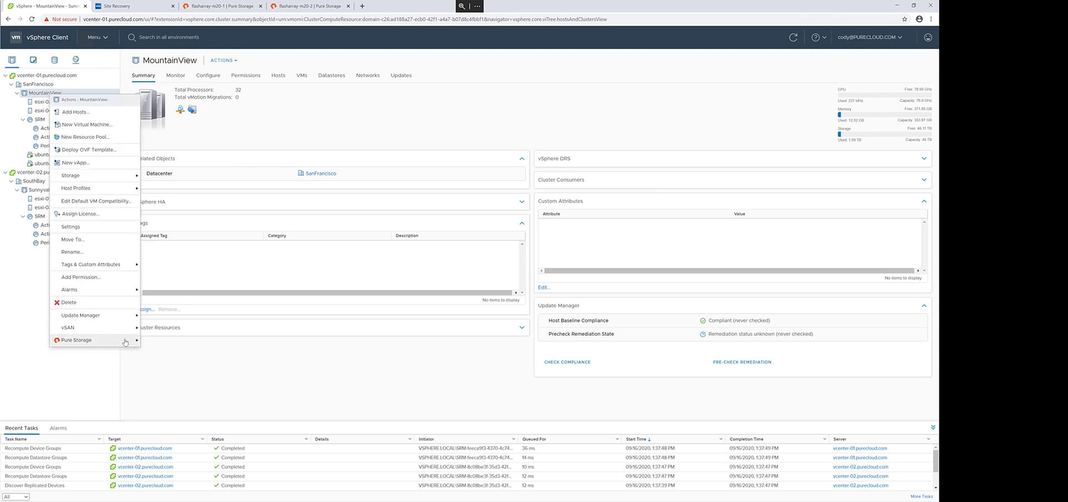
pyautogui.moveTo(111, 339)
pyautogui.click(200, 340)
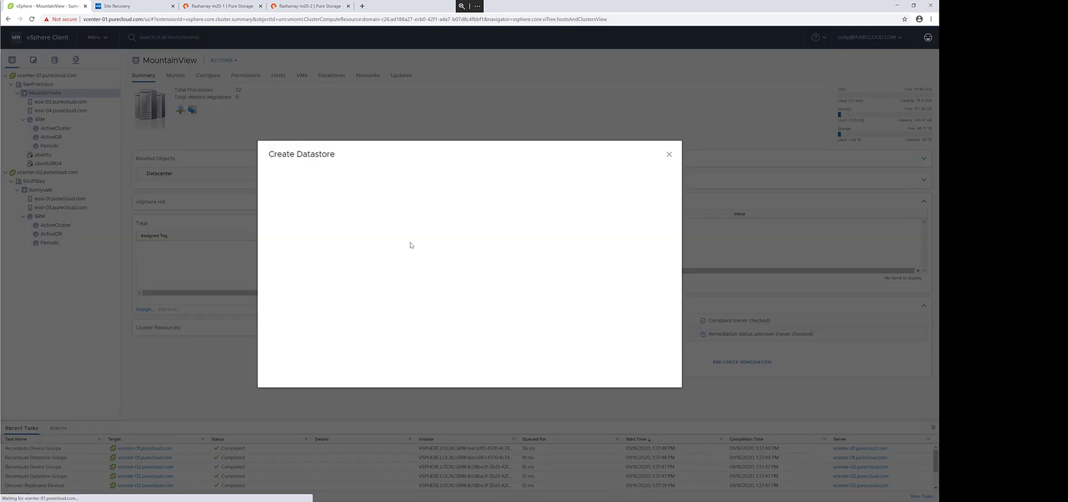
pyautogui.click(655, 374)
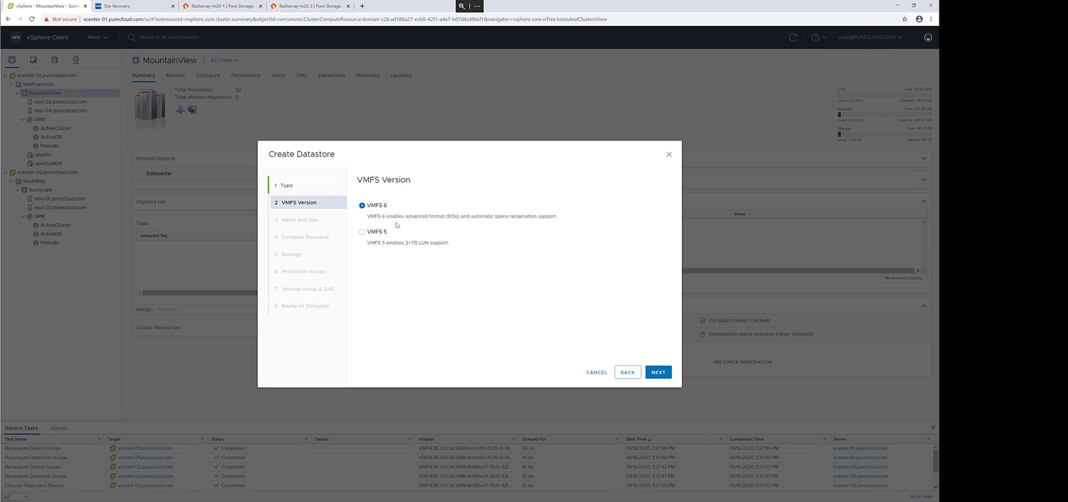
pyautogui.click(667, 377)
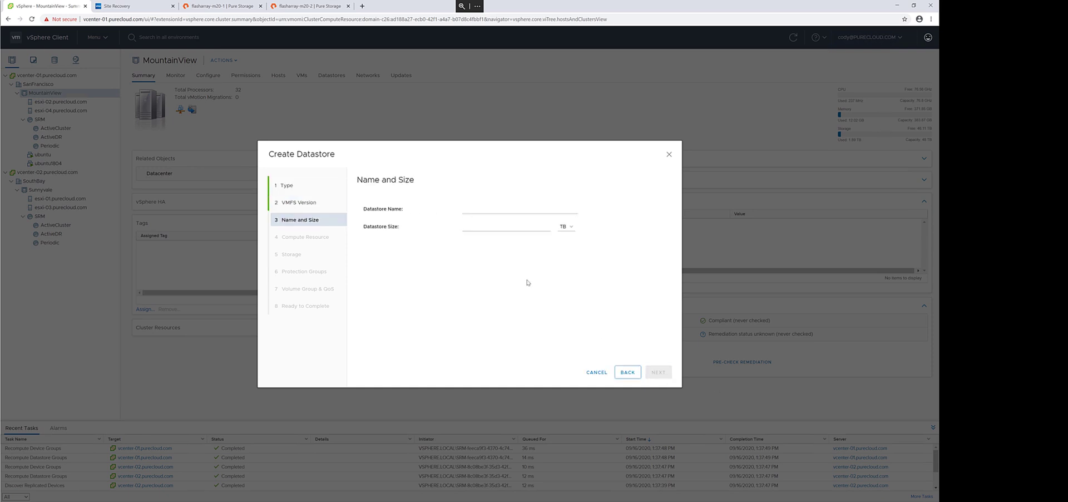
# Name the new datastore ActiveDR-VMFS-01 and set its size to 10 TB
pyautogui.click(484, 210)
pyautogui.click(483, 224)
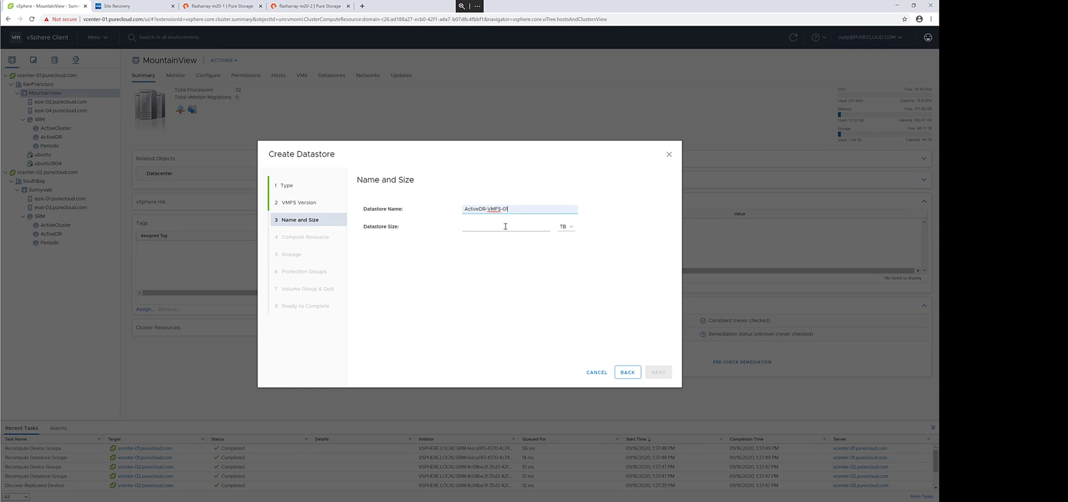
pyautogui.click(504, 226)
pyautogui.write('10')
pyautogui.click(656, 373)
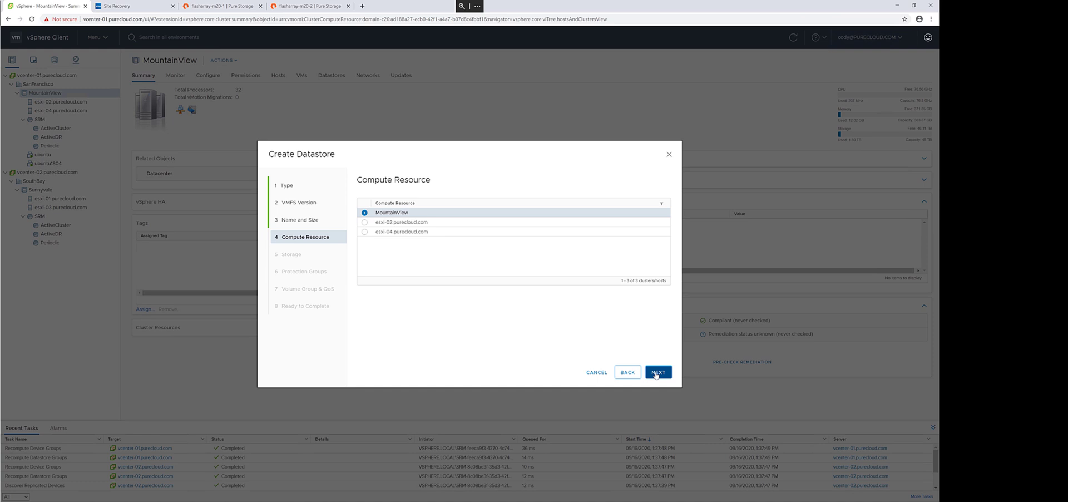
# Keep MountainView as the compute resource and place the datastore in the continuously replicated pod SRMActiveDR-PodA on flasharray-m20-1
pyautogui.click(655, 374)
pyautogui.click(432, 200)
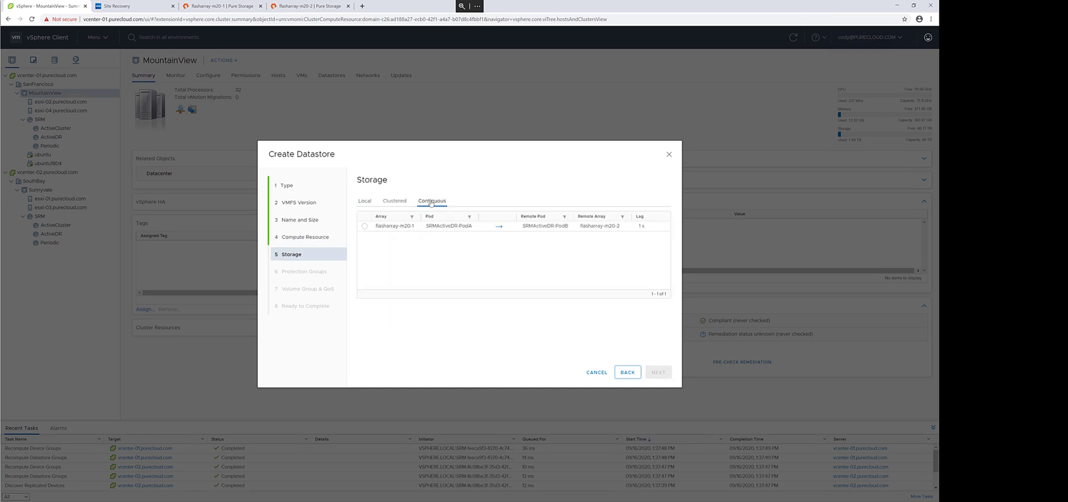
pyautogui.click(365, 226)
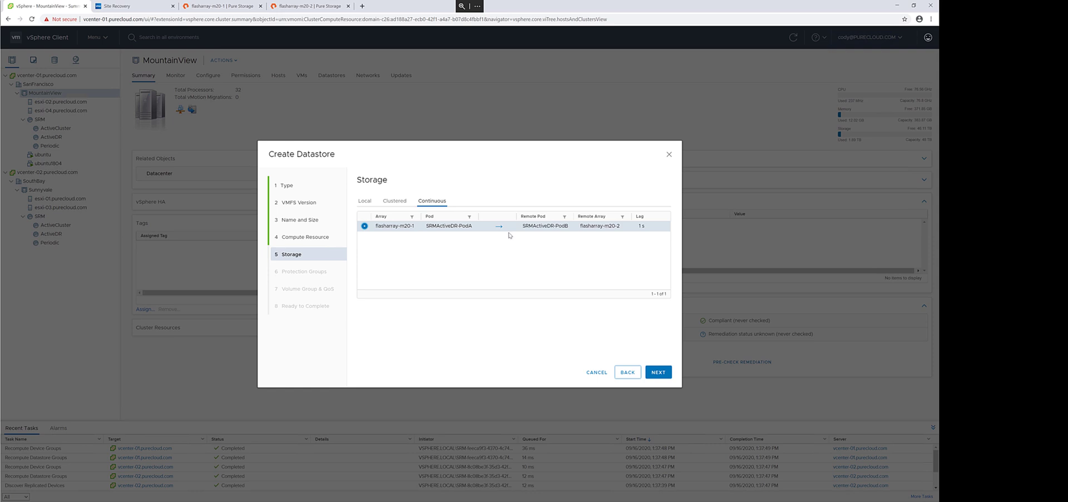
pyautogui.click(654, 371)
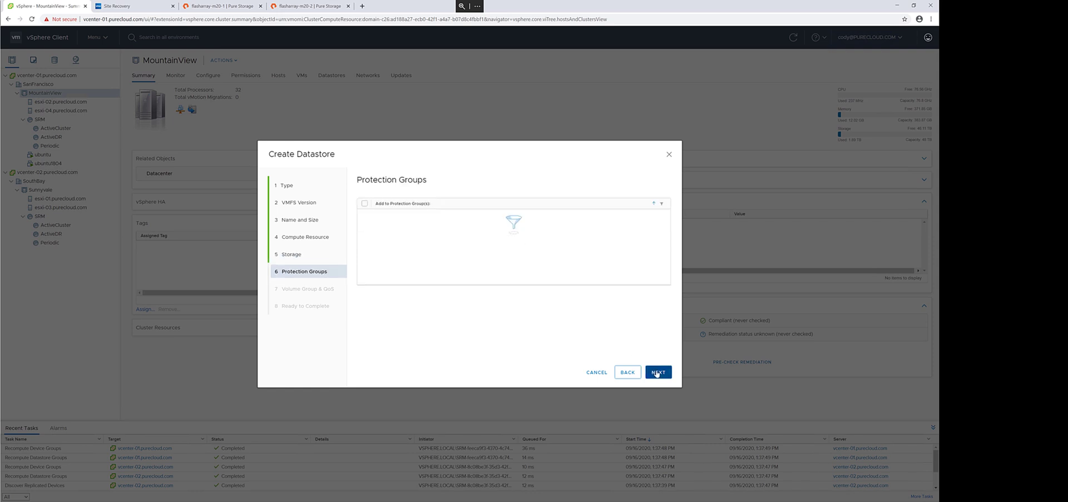
# Finish creating the datastore without protection groups, volume group or QoS limits, and open the ActiveDR-VMFS-01 summary in the storage inventory
pyautogui.click(656, 372)
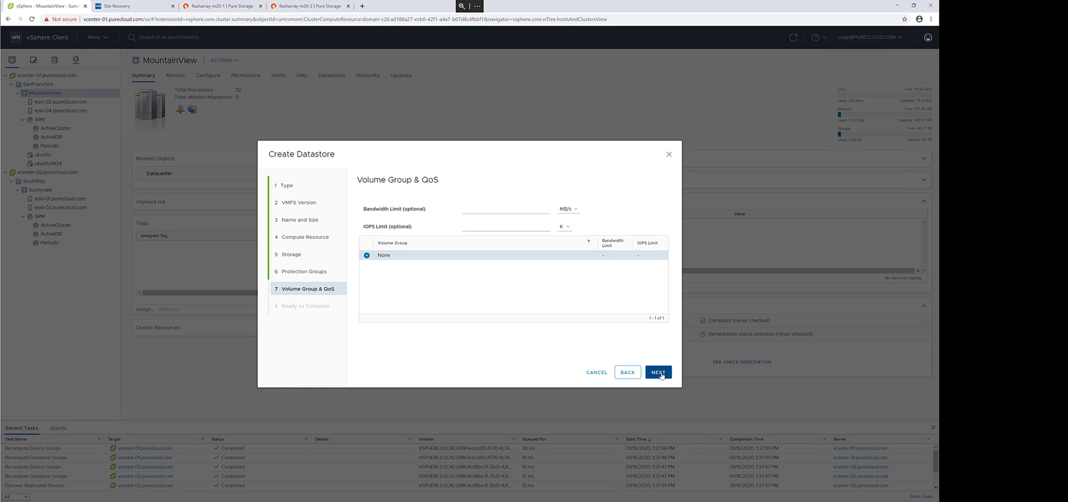
pyautogui.click(660, 373)
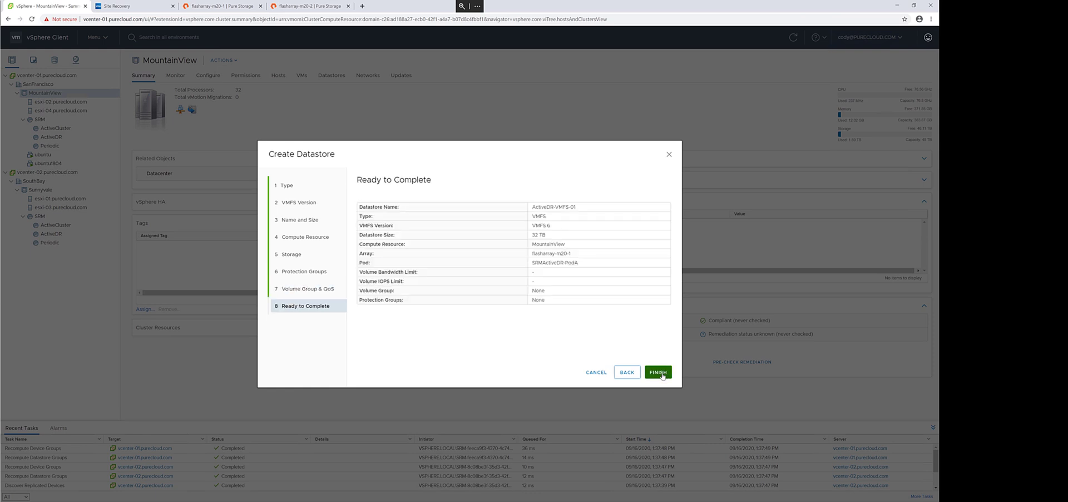
pyautogui.click(661, 373)
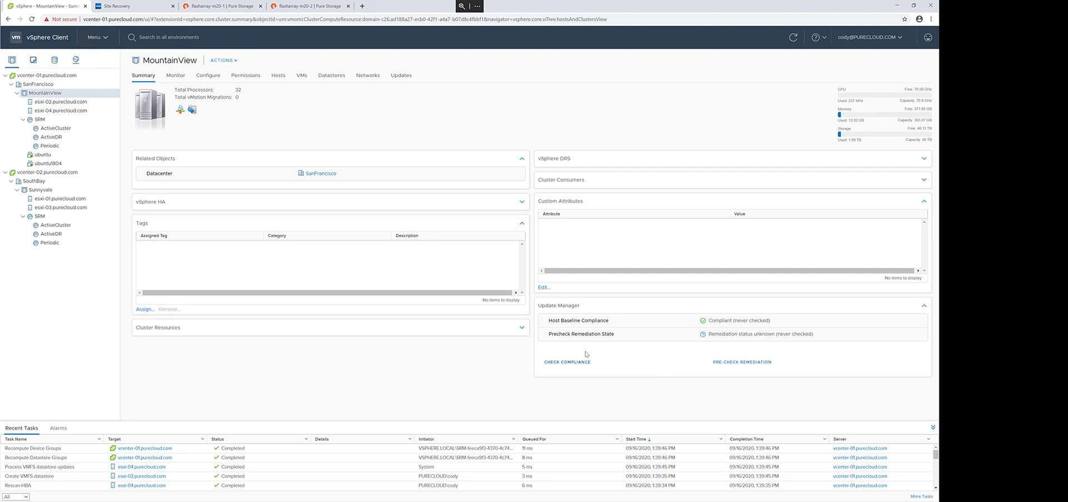
pyautogui.click(54, 60)
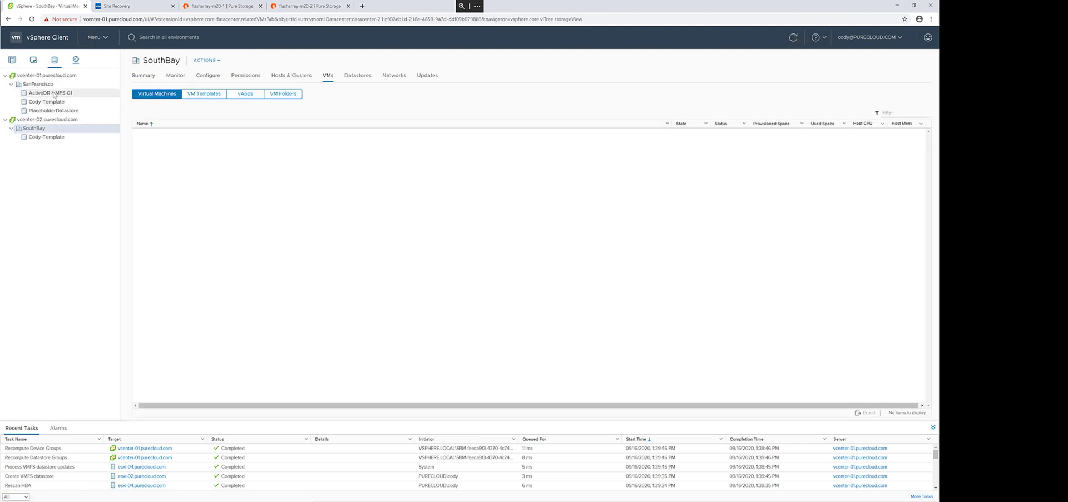
pyautogui.click(55, 93)
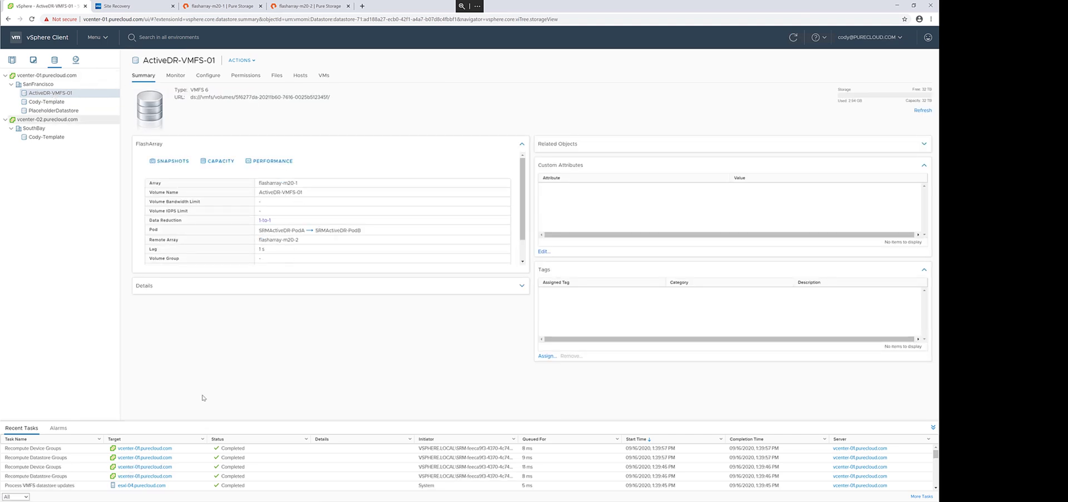
# Switch to PowerShell and run the copied New-VM loop cloning ubuntutemplate into srmvm-1 to srmvm-3, thin, on ActiveDR-VMFS-01 in the ActiveDR resource pool
pyautogui.hotkey('alt', 'Tab')
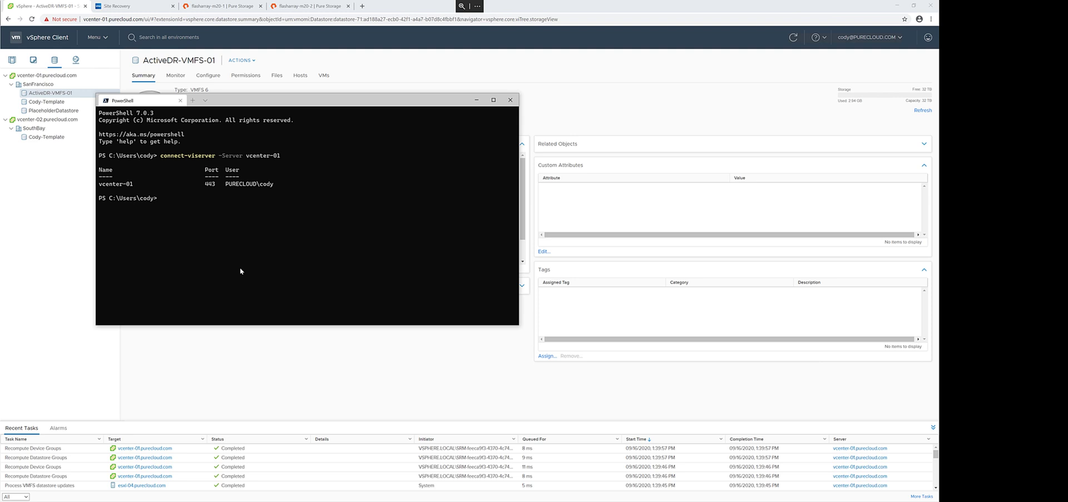
pyautogui.hotkey('ctrl', 'v')
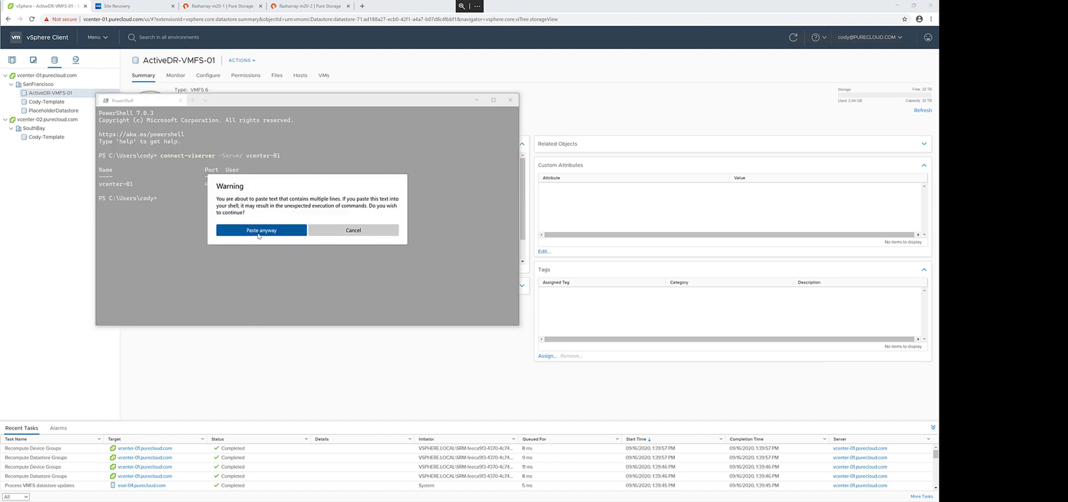
pyautogui.click(258, 234)
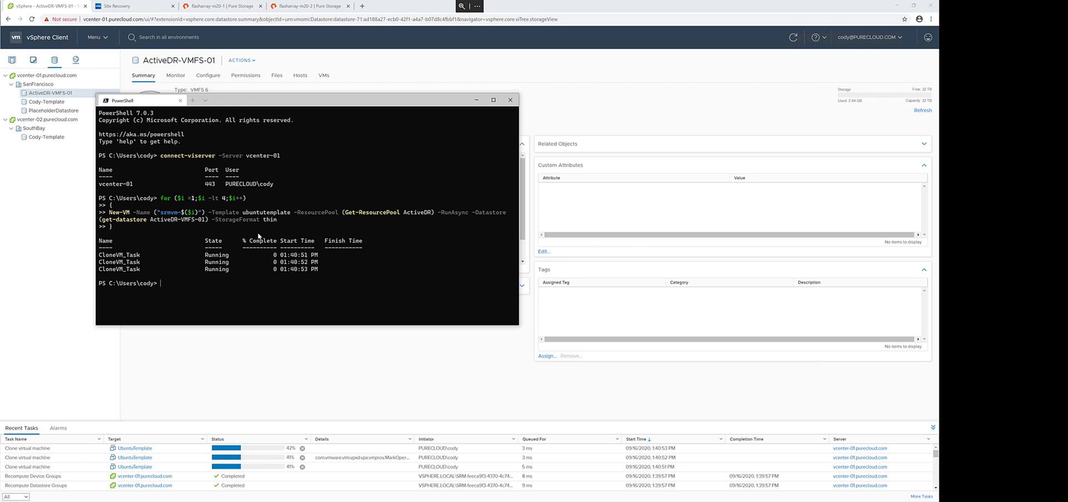
# Switch to the vSphere Client and power on srmvm-1, srmvm-2 and srmvm-3 in MountainView's ActiveDR resource pool
pyautogui.click(11, 61)
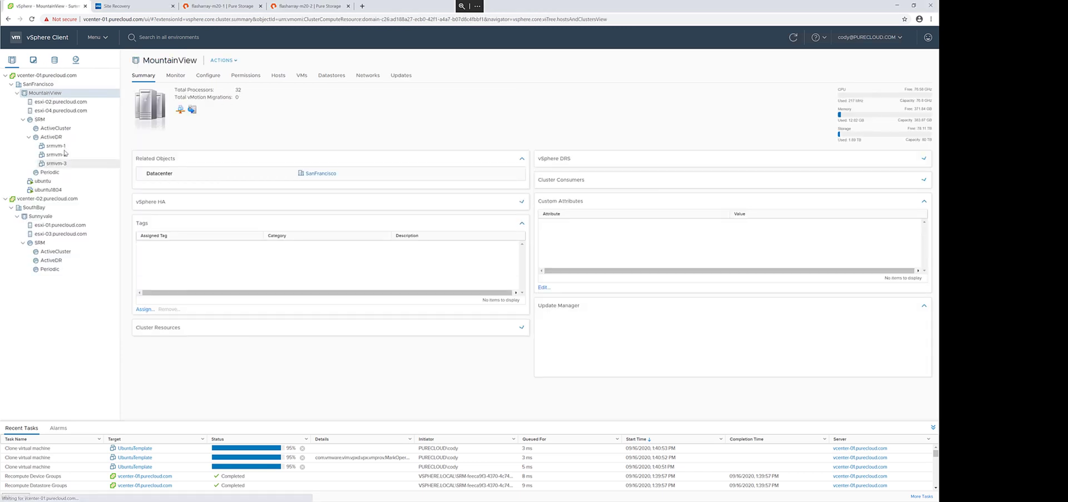
pyautogui.click(51, 137)
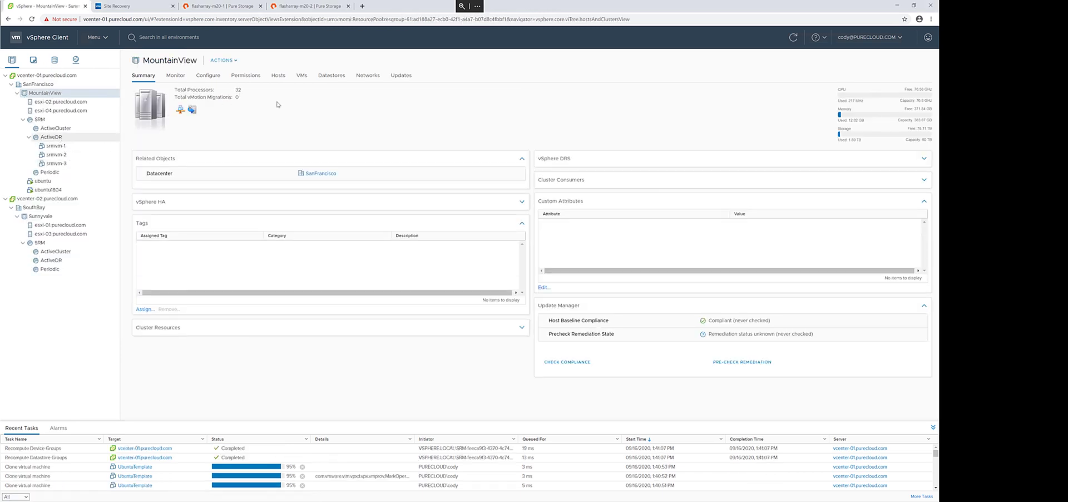
pyautogui.click(326, 75)
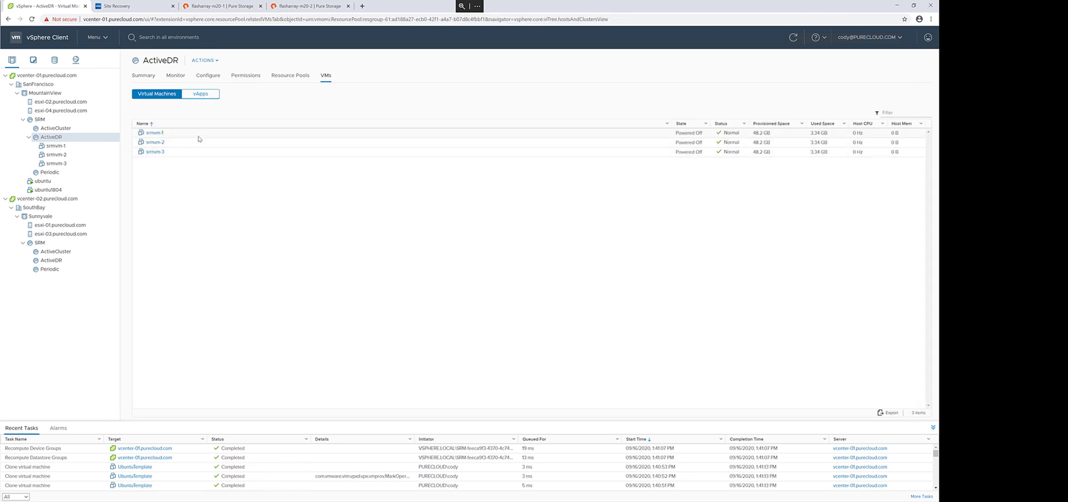
pyautogui.click(194, 144)
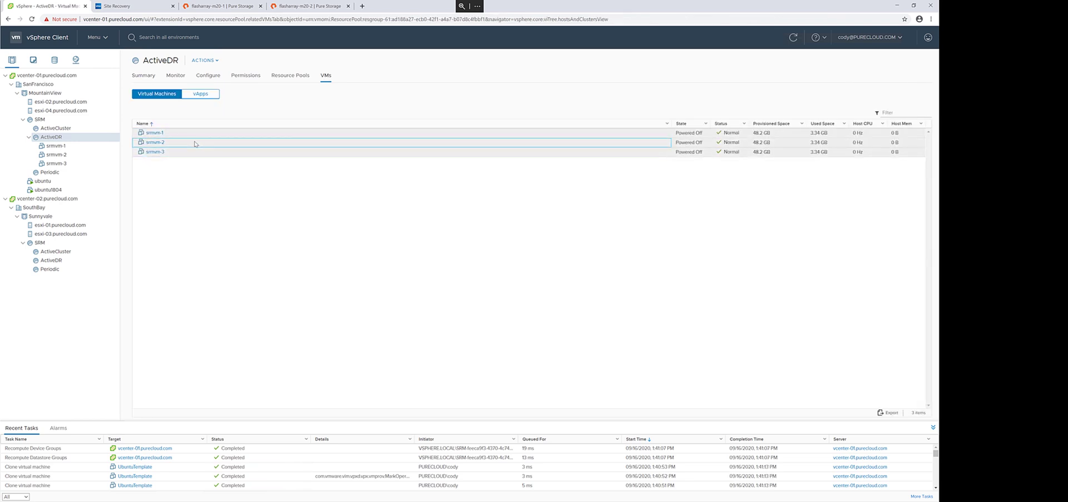
pyautogui.rightClick(194, 143)
pyautogui.press('Escape')
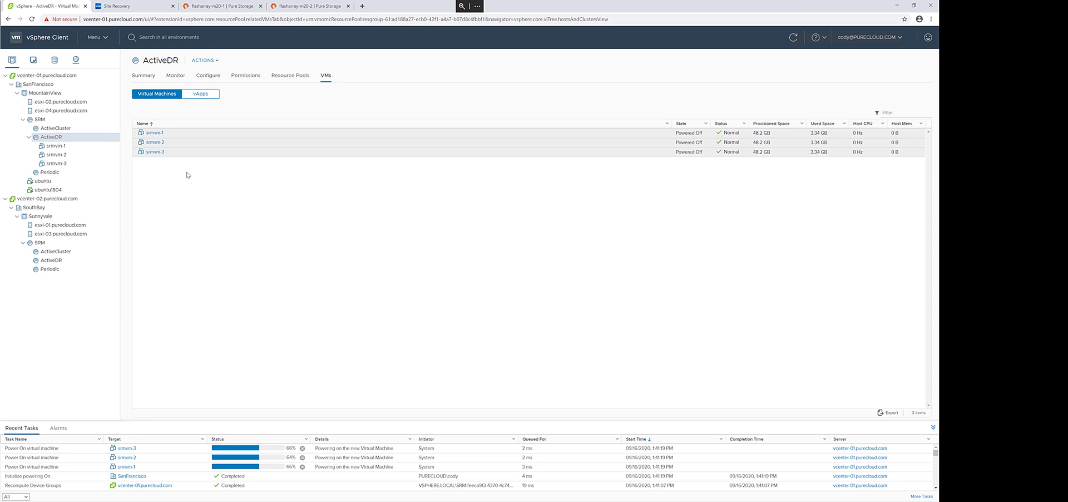
# Switch to Site Recovery and discover the replicated devices of the SRMActiveDR-PodA and SRMActiveDR-PodB array pair
pyautogui.click(140, 7)
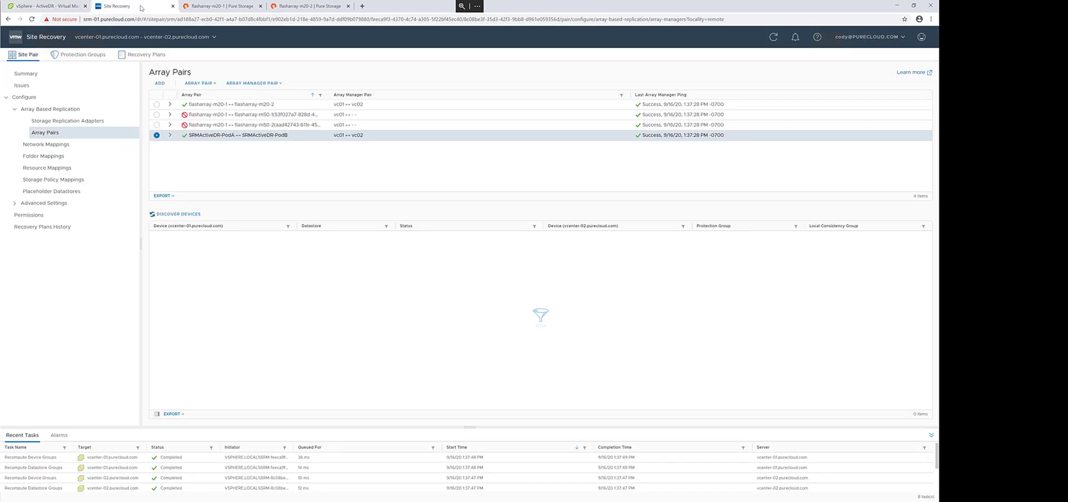
pyautogui.click(168, 215)
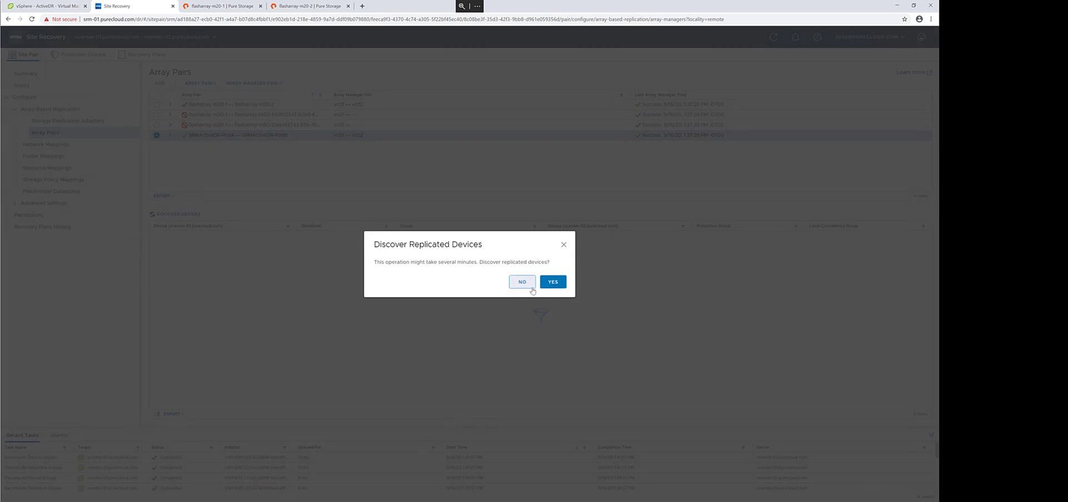
pyautogui.click(552, 282)
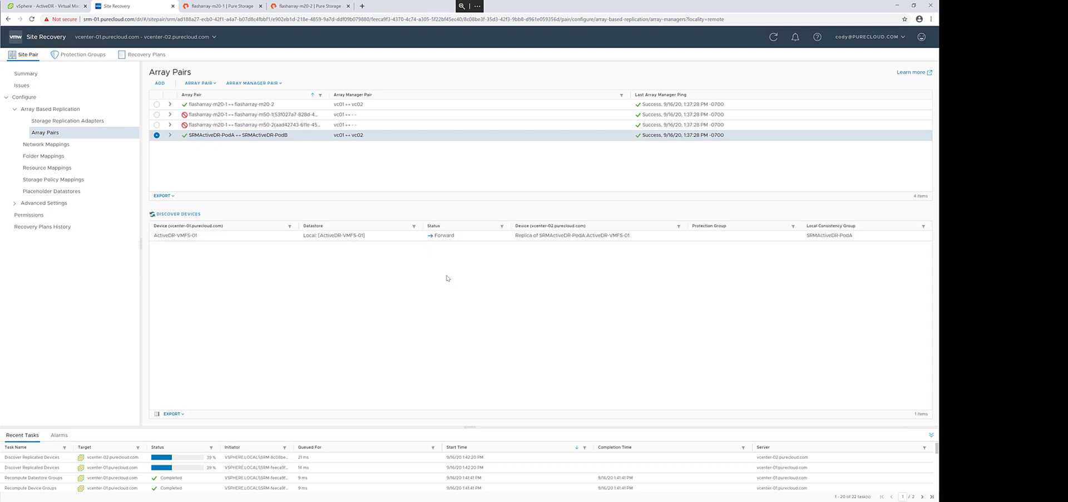
pyautogui.click(422, 234)
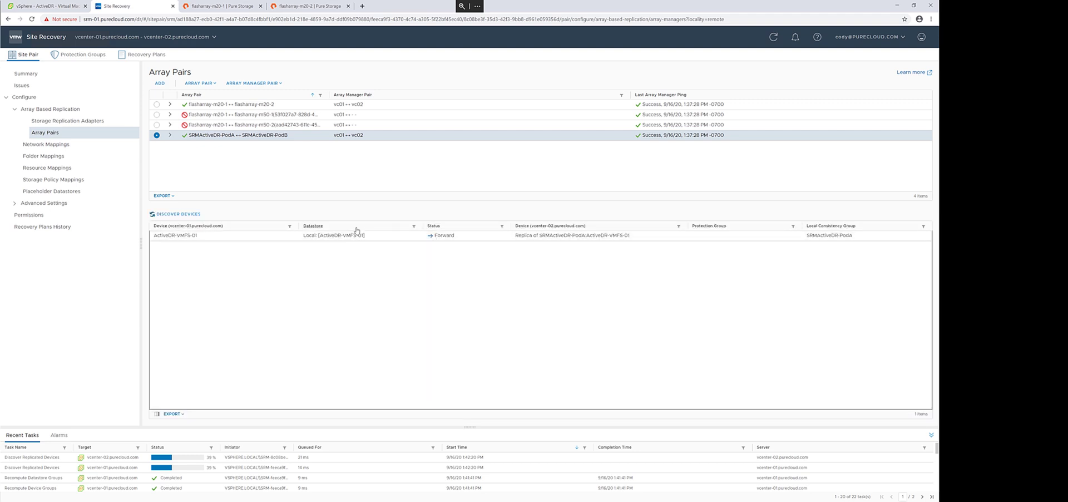
# Start a new protection group named ActiveDR-PG with the direction SF-SRM to SB-SRM
pyautogui.click(80, 55)
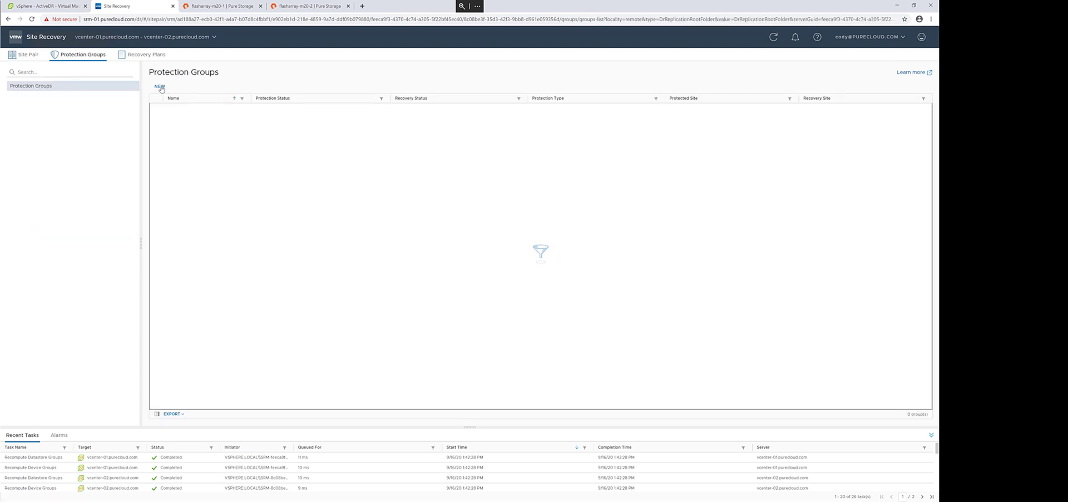
pyautogui.click(161, 88)
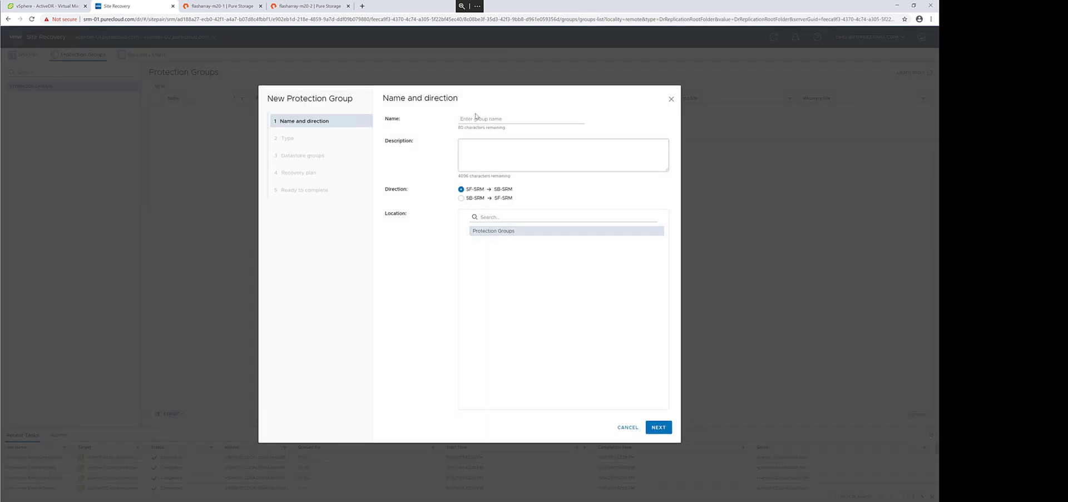
pyautogui.click(473, 117)
pyautogui.write('ActiveDR-')
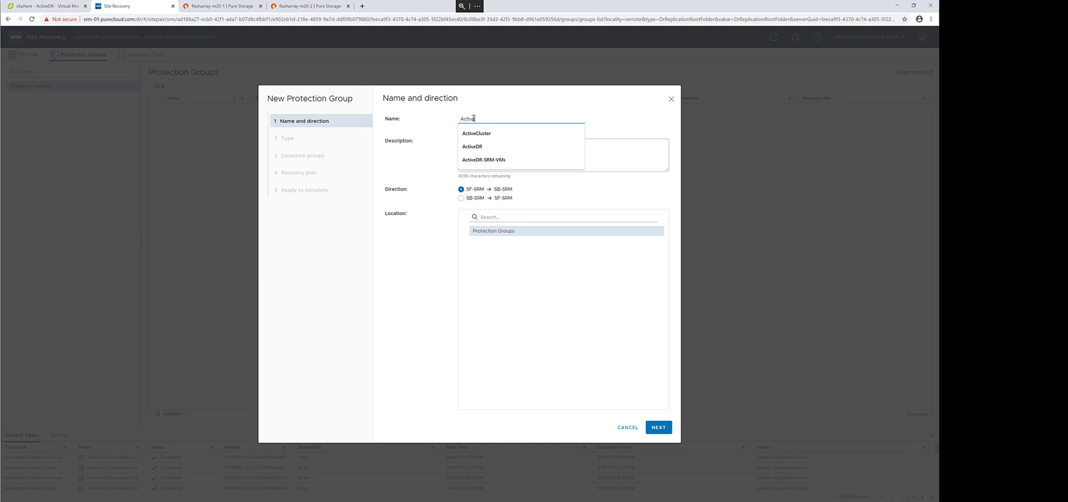
pyautogui.write('PG')
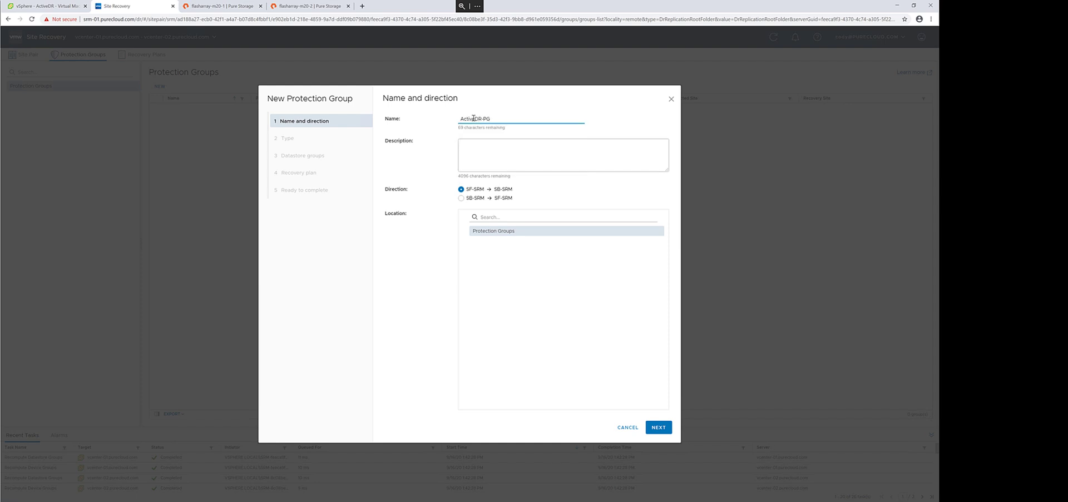
pyautogui.click(657, 426)
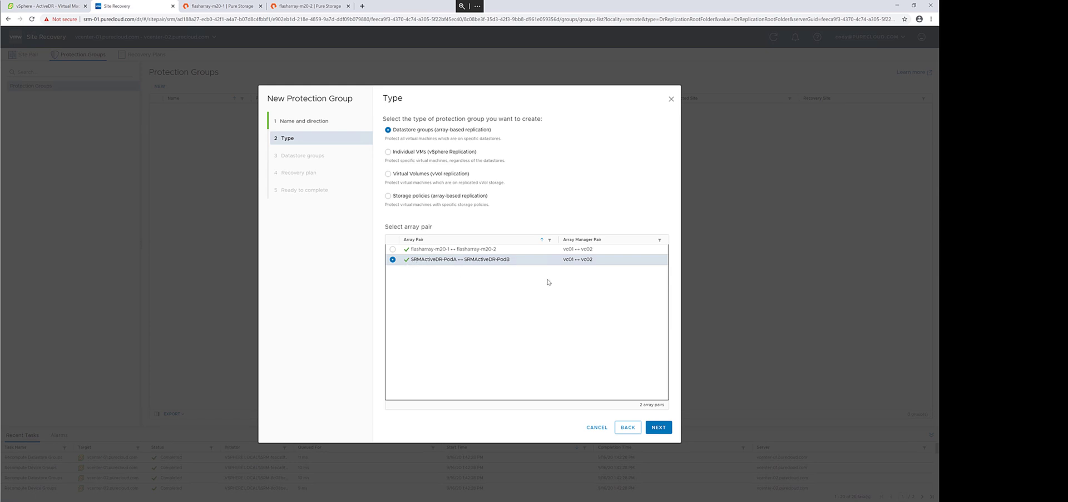
# Use array-based datastore groups on the SRMActiveDR-PodA and SRMActiveDR-PodB pair, and include the ActiveDR-VMFS-01 datastore group
pyautogui.click(658, 426)
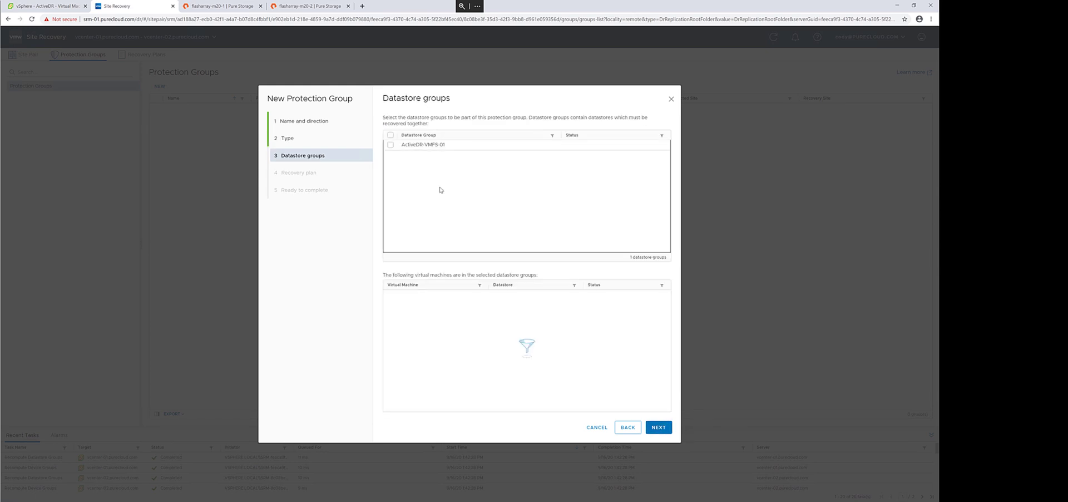
pyautogui.click(390, 145)
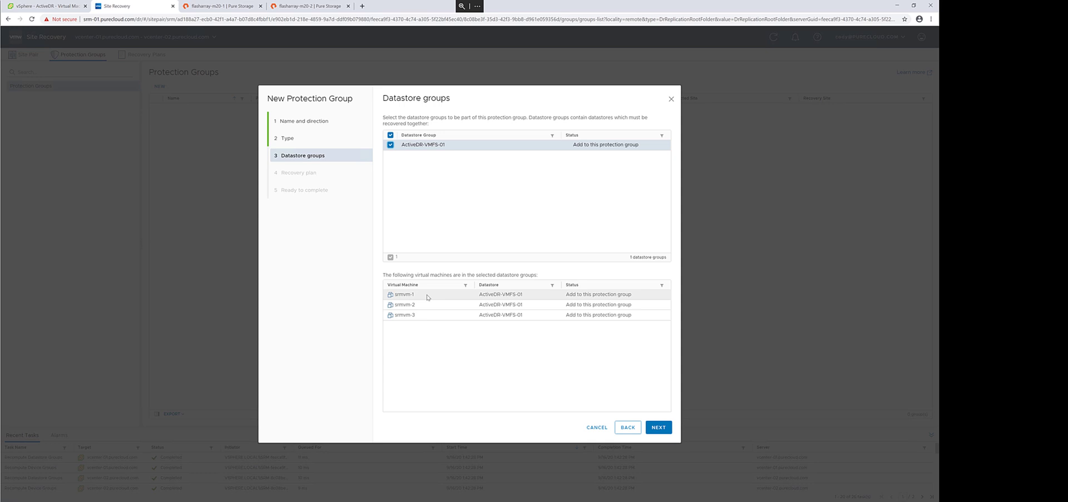
pyautogui.click(658, 427)
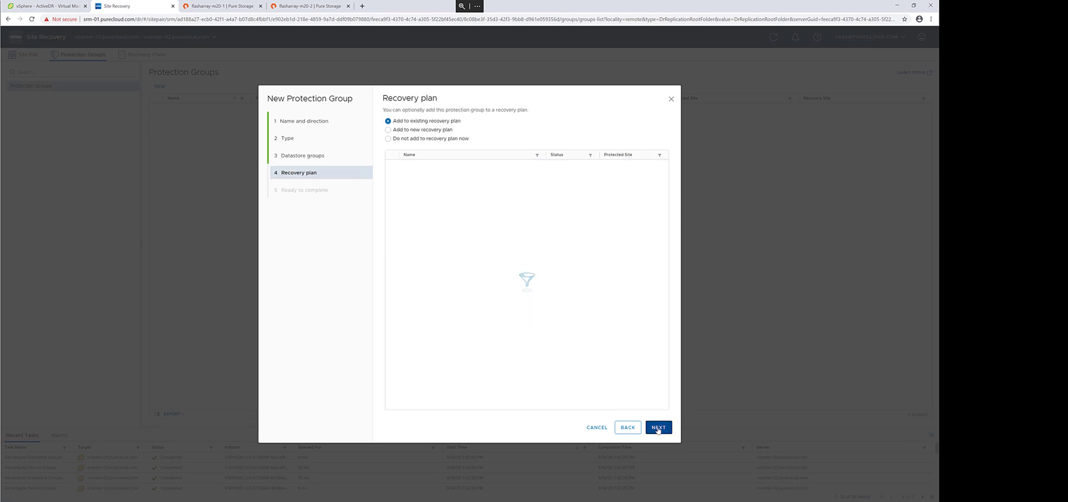
# Add the protection group to a new recovery plan named ActiveDR-RP and finish creating the group
pyautogui.click(437, 132)
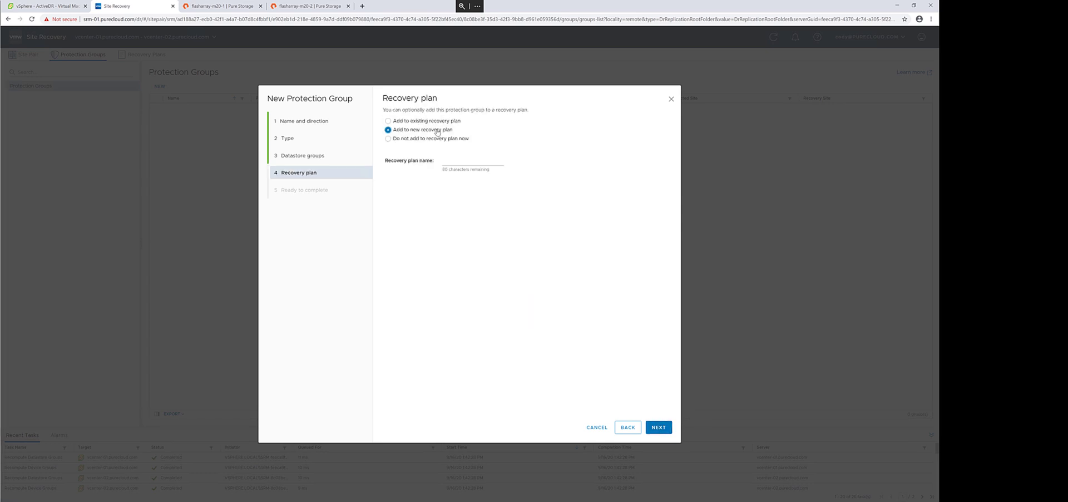
pyautogui.click(451, 163)
pyautogui.write('ActiveDR')
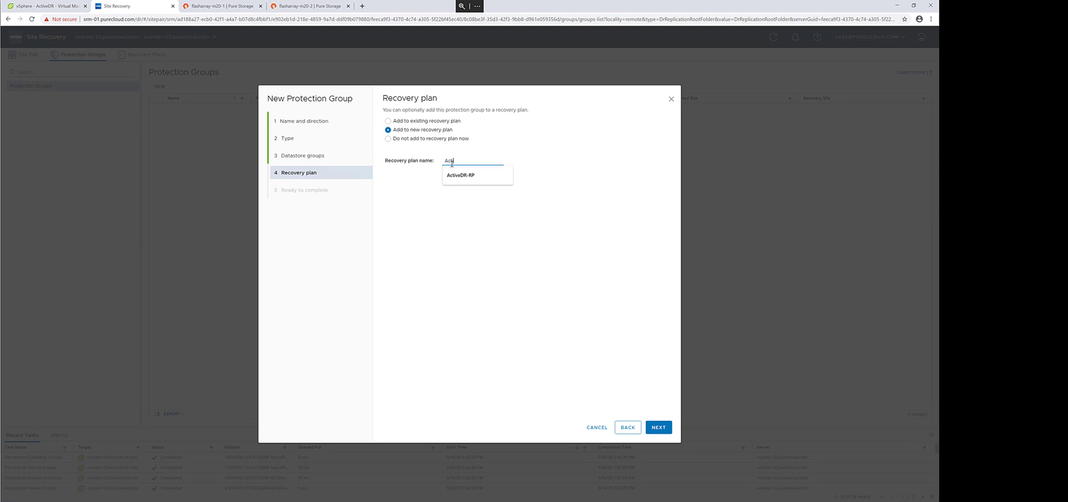
pyautogui.press('Down')
pyautogui.press('Return')
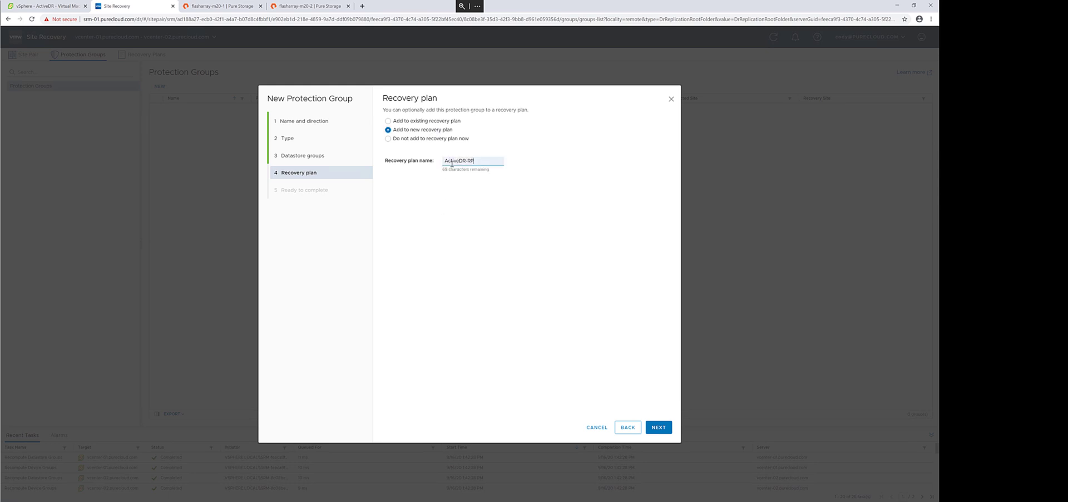
pyautogui.click(659, 427)
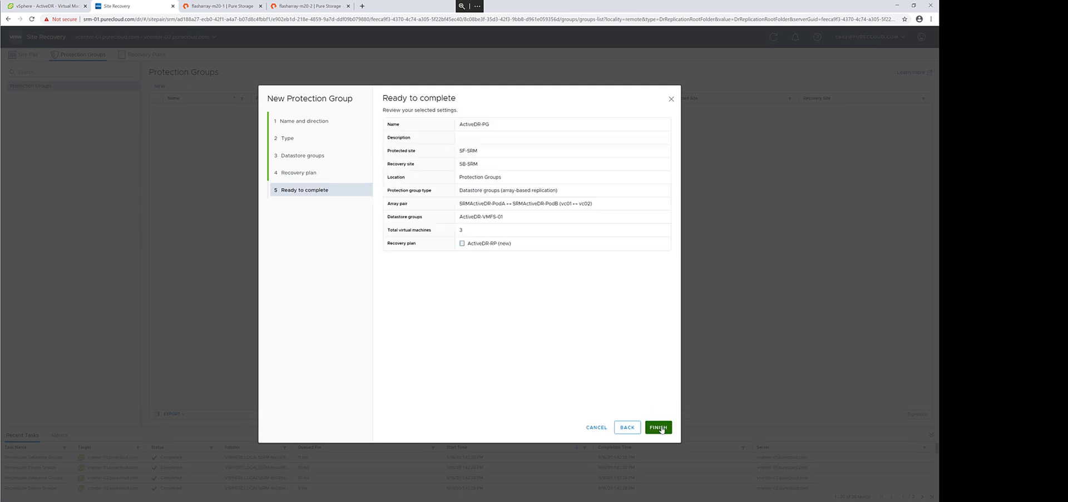
pyautogui.click(659, 427)
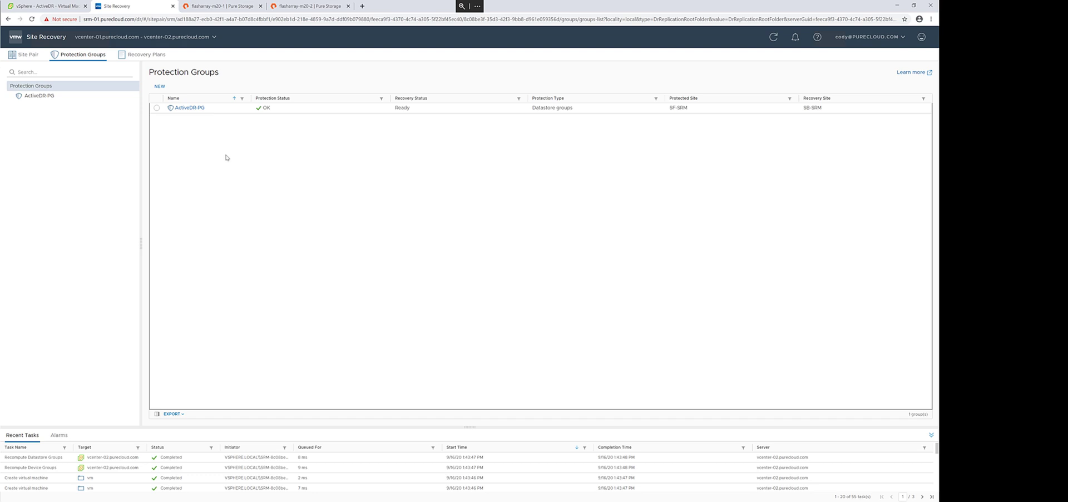
# Open the ActiveDR-RP recovery plan and view its recovery steps
pyautogui.click(150, 57)
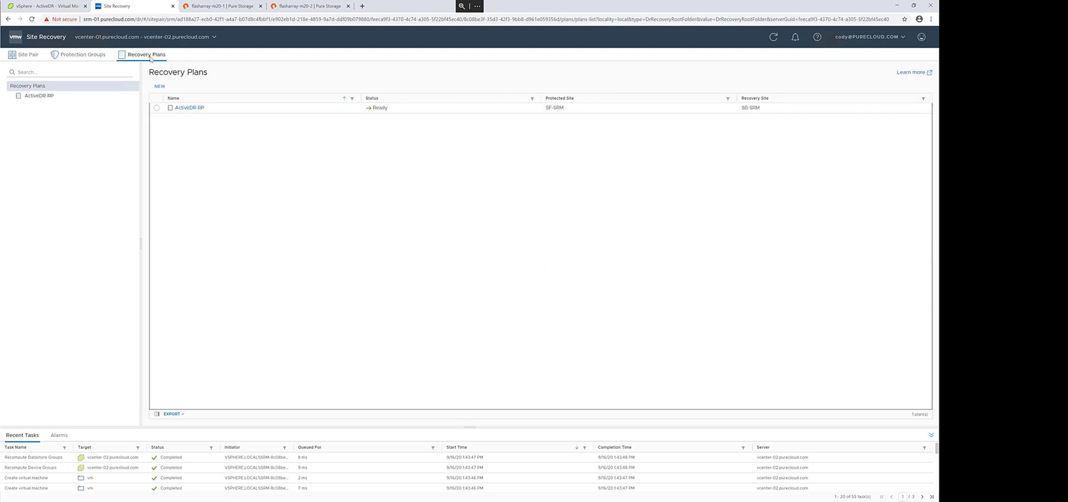
pyautogui.click(185, 109)
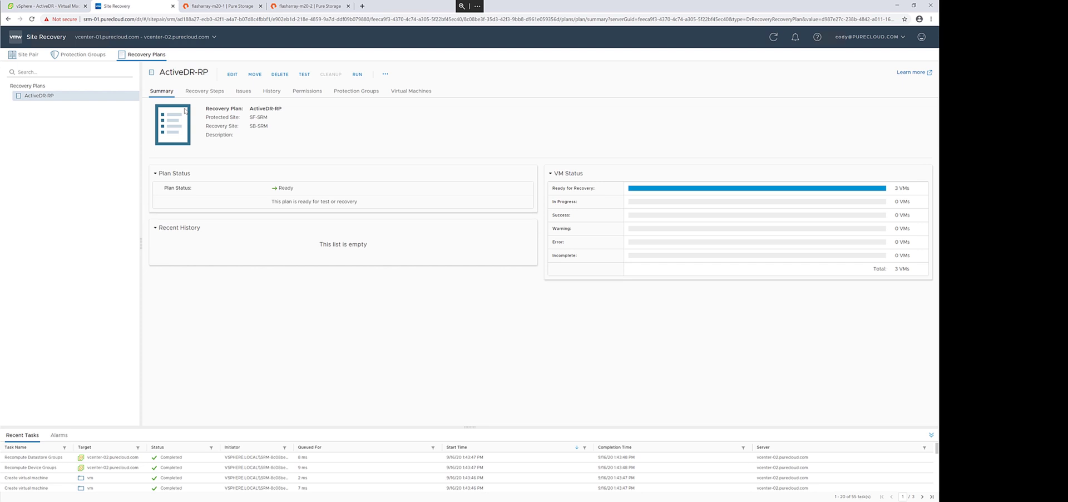
pyautogui.click(204, 92)
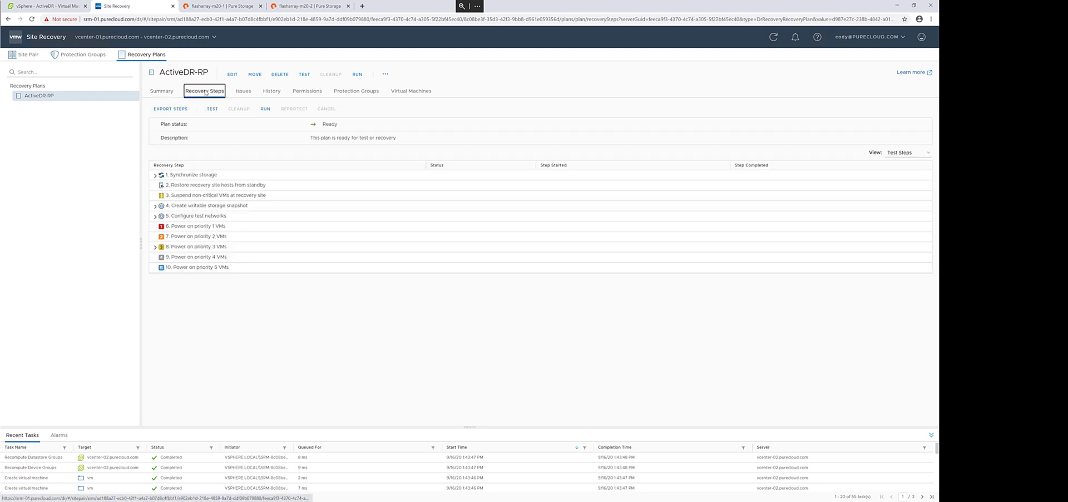